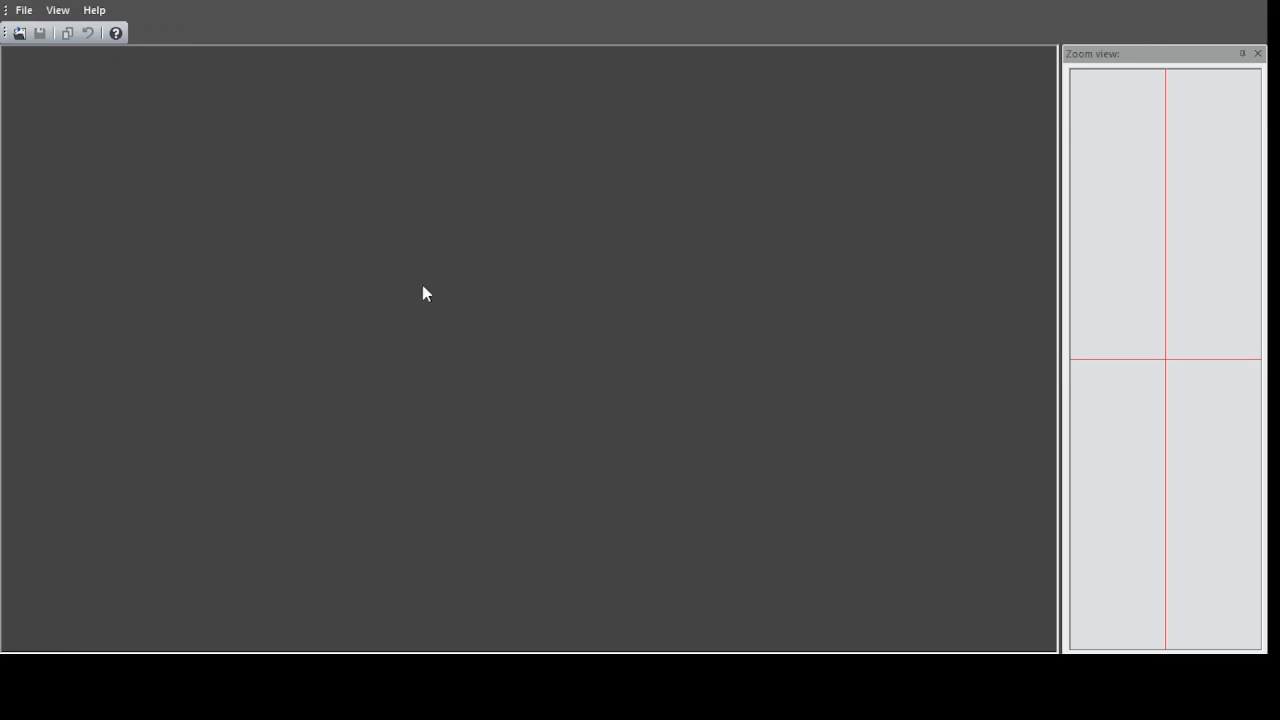
# Open the annotated pump curve image for digitizing.
pyautogui.click(32, 15)
pyautogui.click(62, 31)
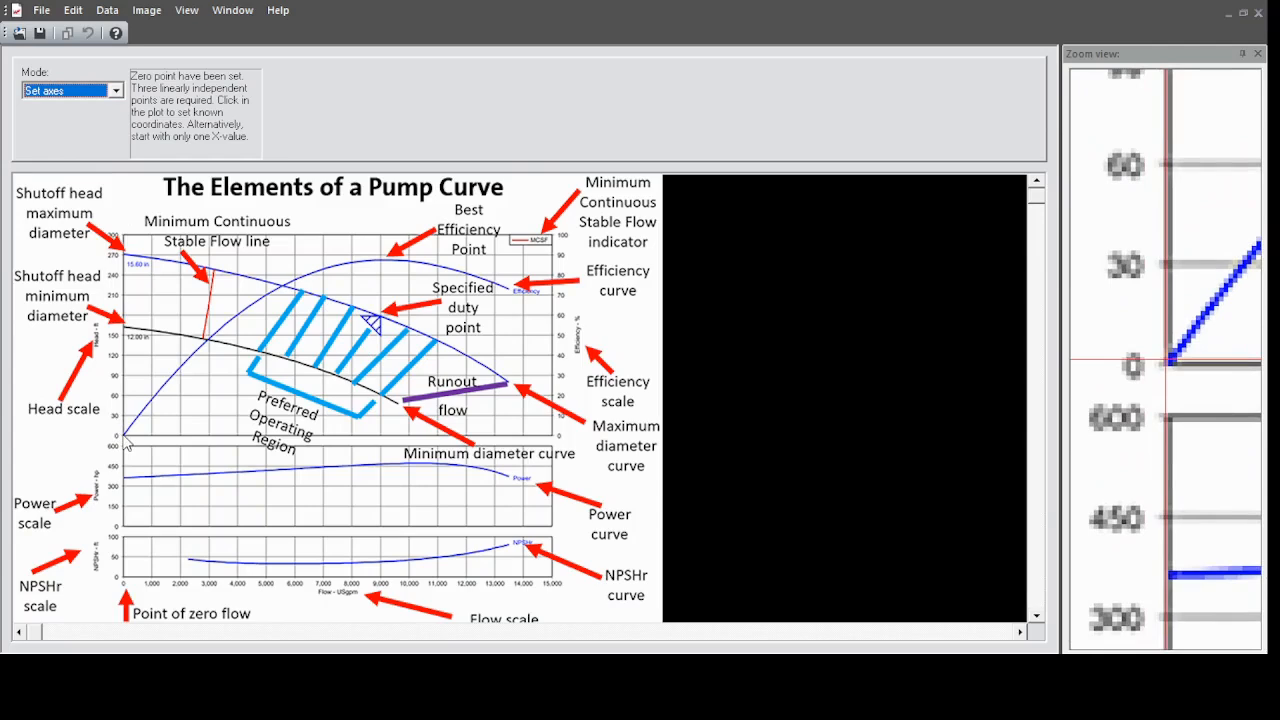
# Calibrate the head chart's axes with reference points (0, 0), (15000, 0) and (0, 300), and accept the calibration.
pyautogui.click(124, 437)
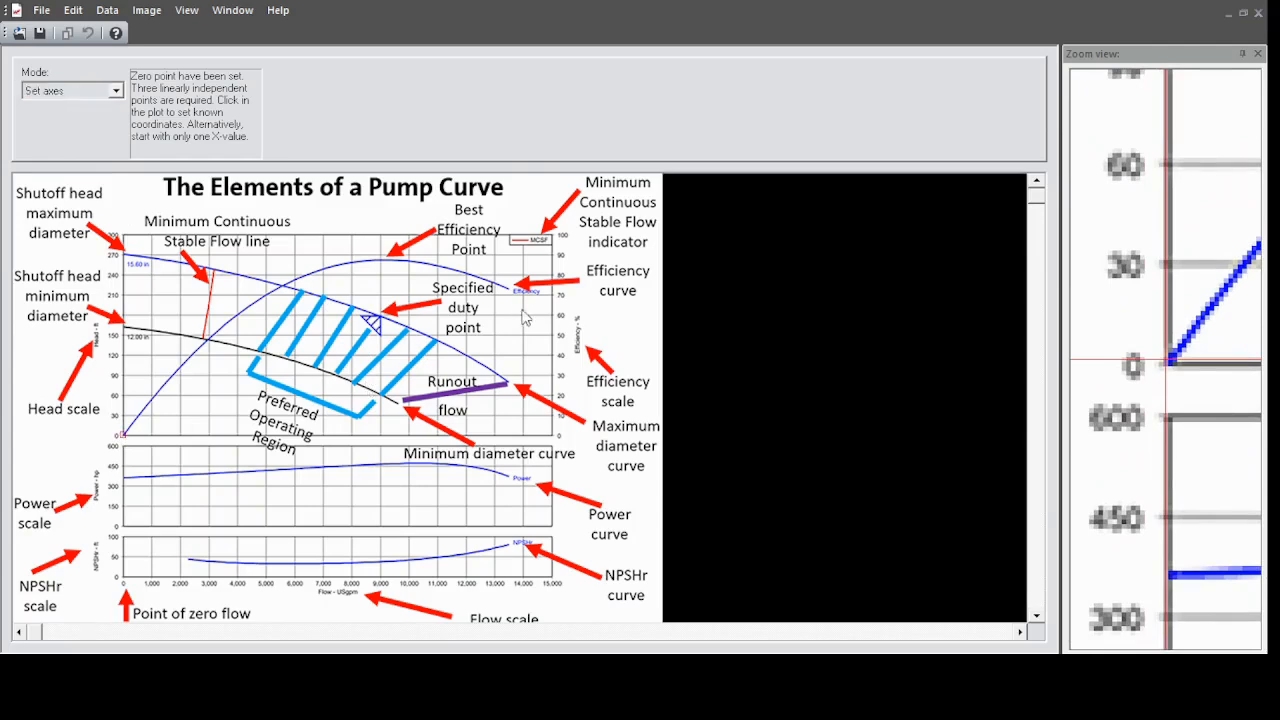
pyautogui.click(621, 354)
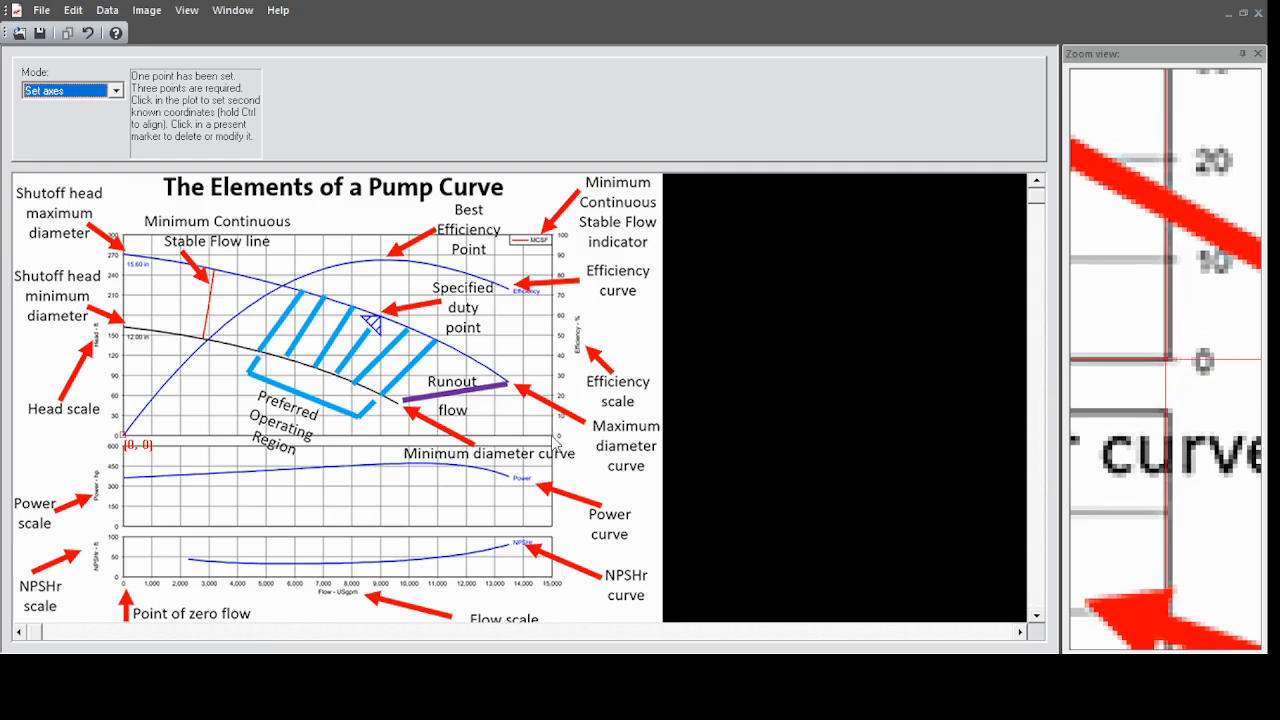
pyautogui.click(553, 437)
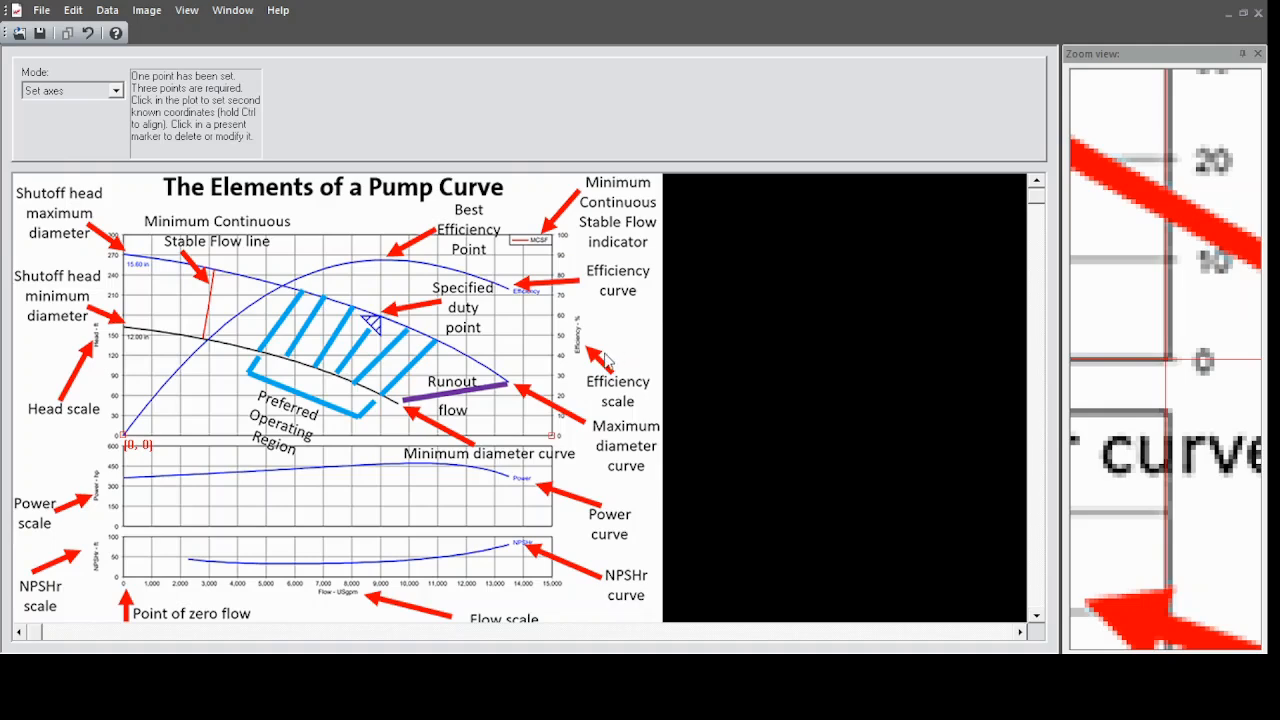
pyautogui.click(605, 353)
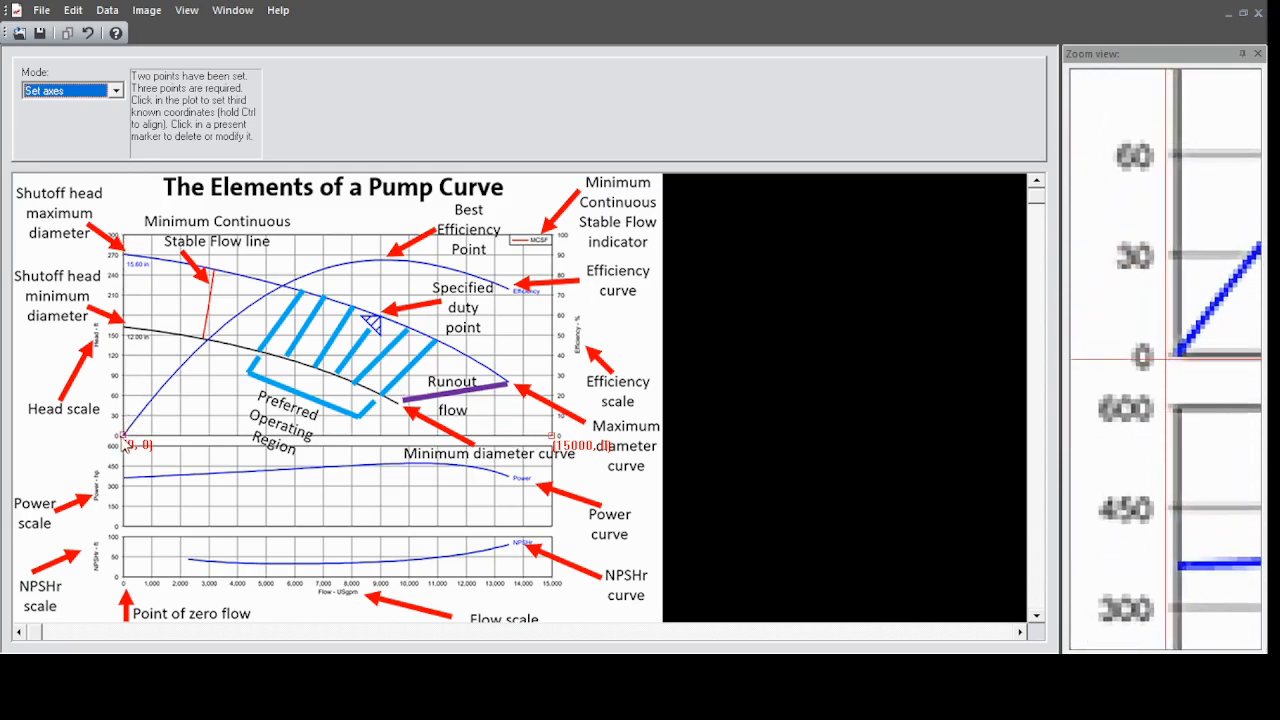
pyautogui.click(123, 236)
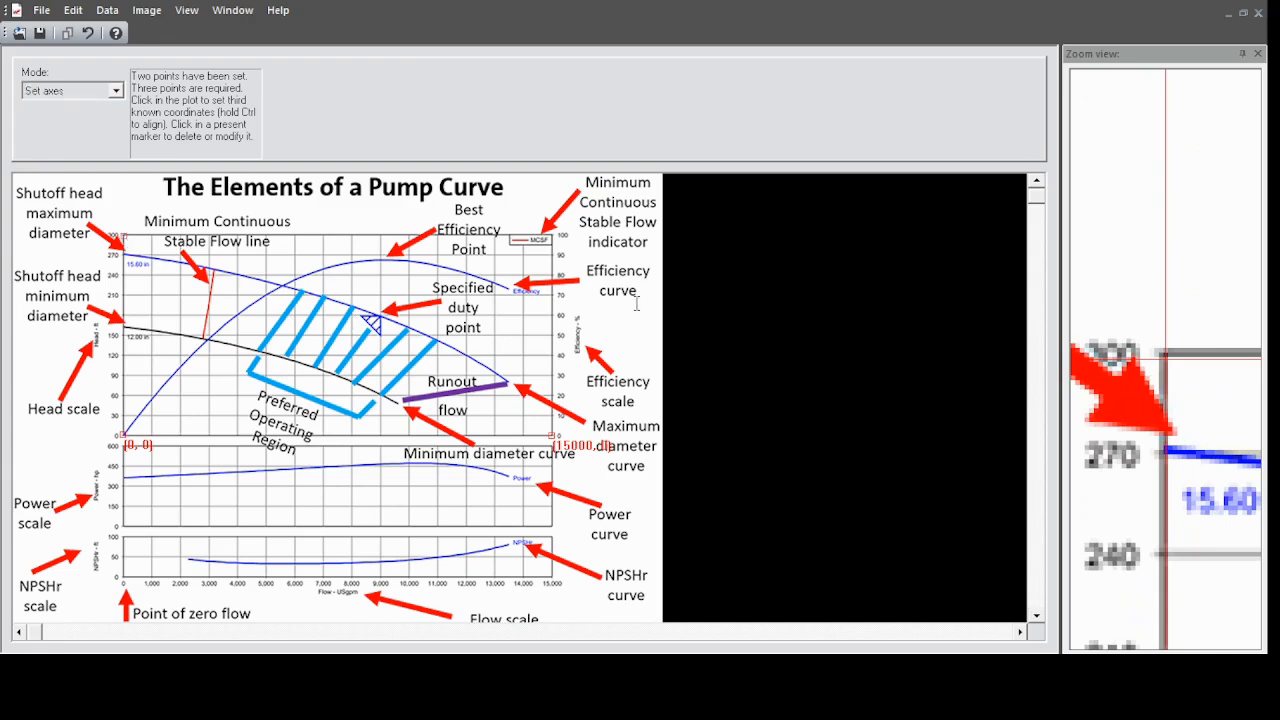
pyautogui.click(615, 352)
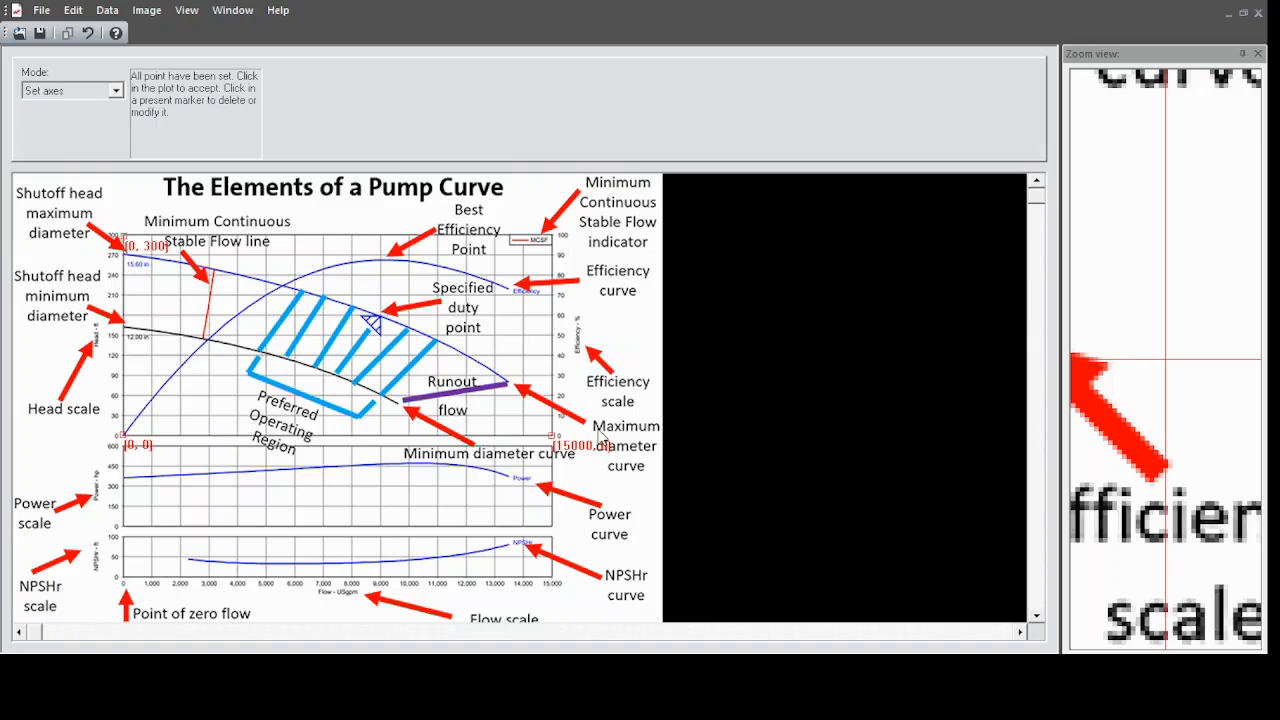
pyautogui.click(601, 438)
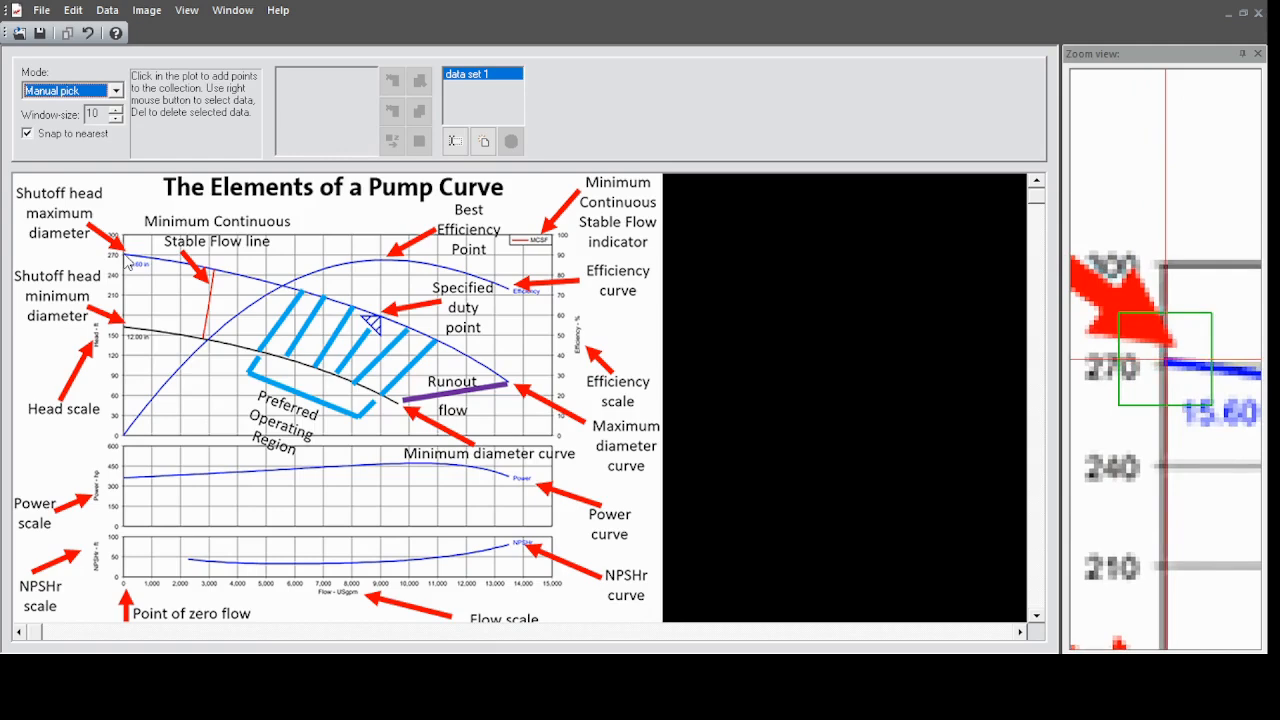
# Pick data points along the maximum diameter head curve from zero flow to its end, plus one at the chart's 15,000 flow, zero head corner.
pyautogui.click(126, 258)
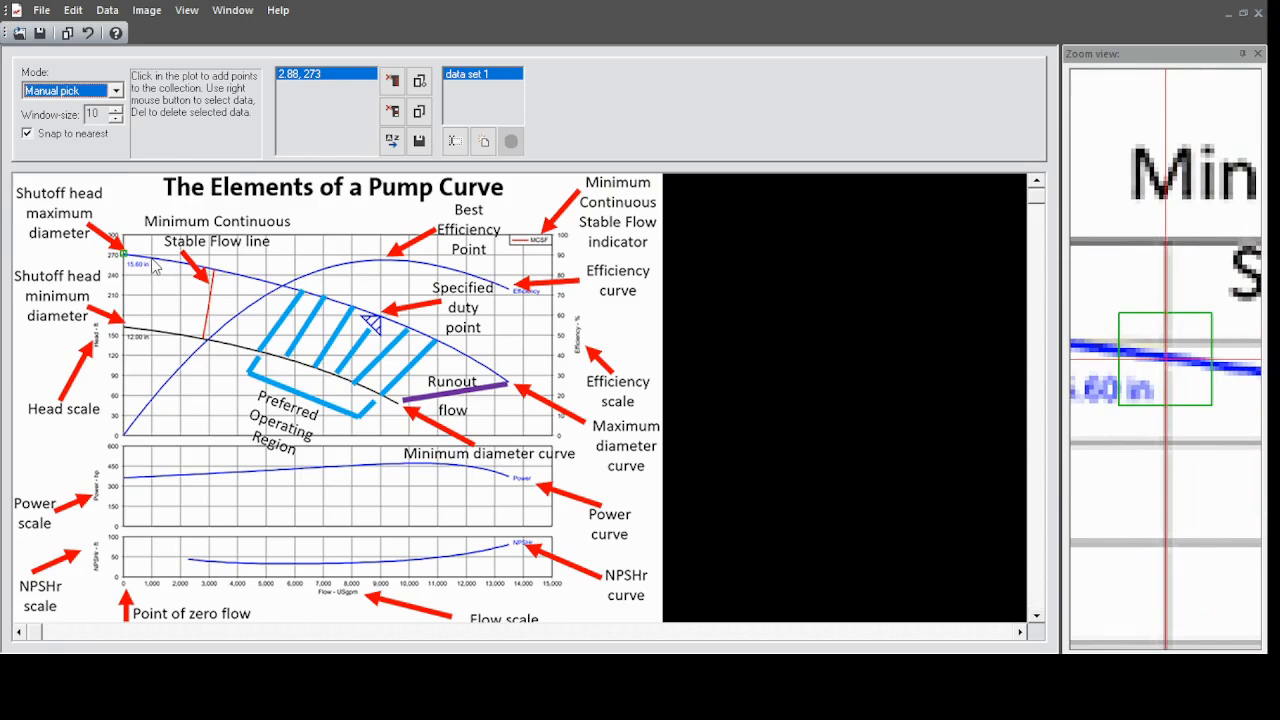
pyautogui.click(152, 259)
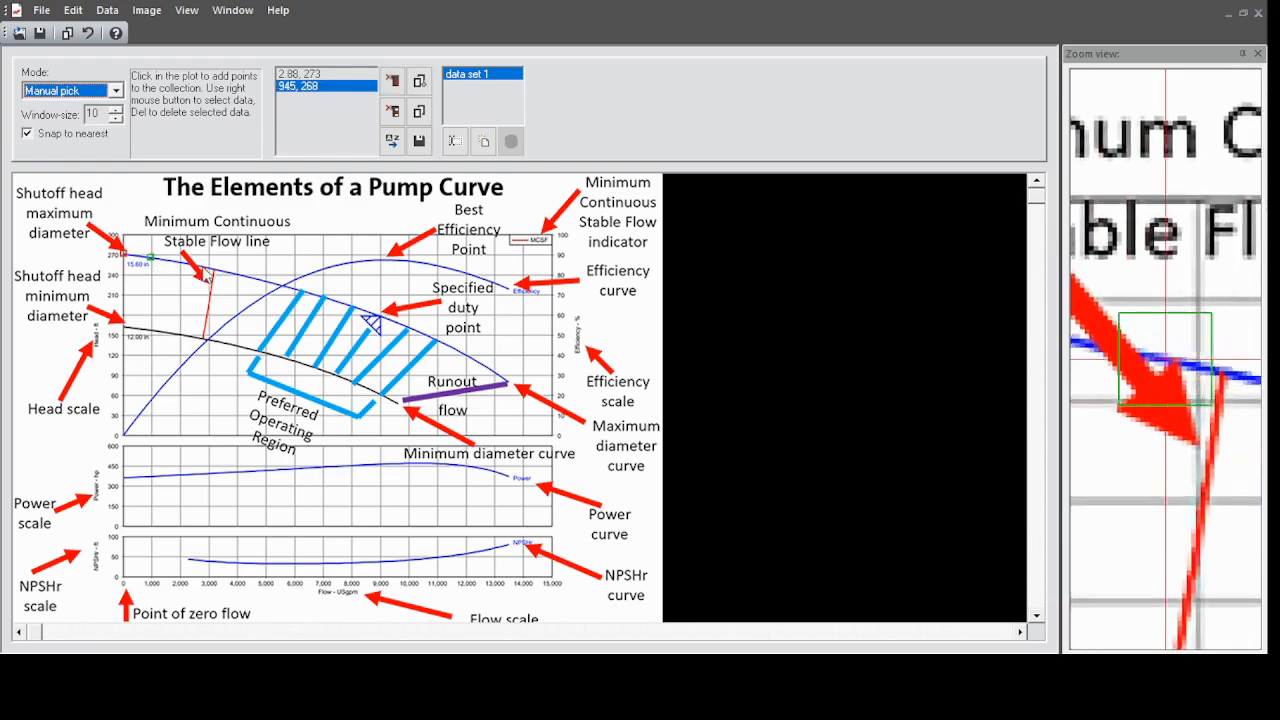
pyautogui.click(203, 275)
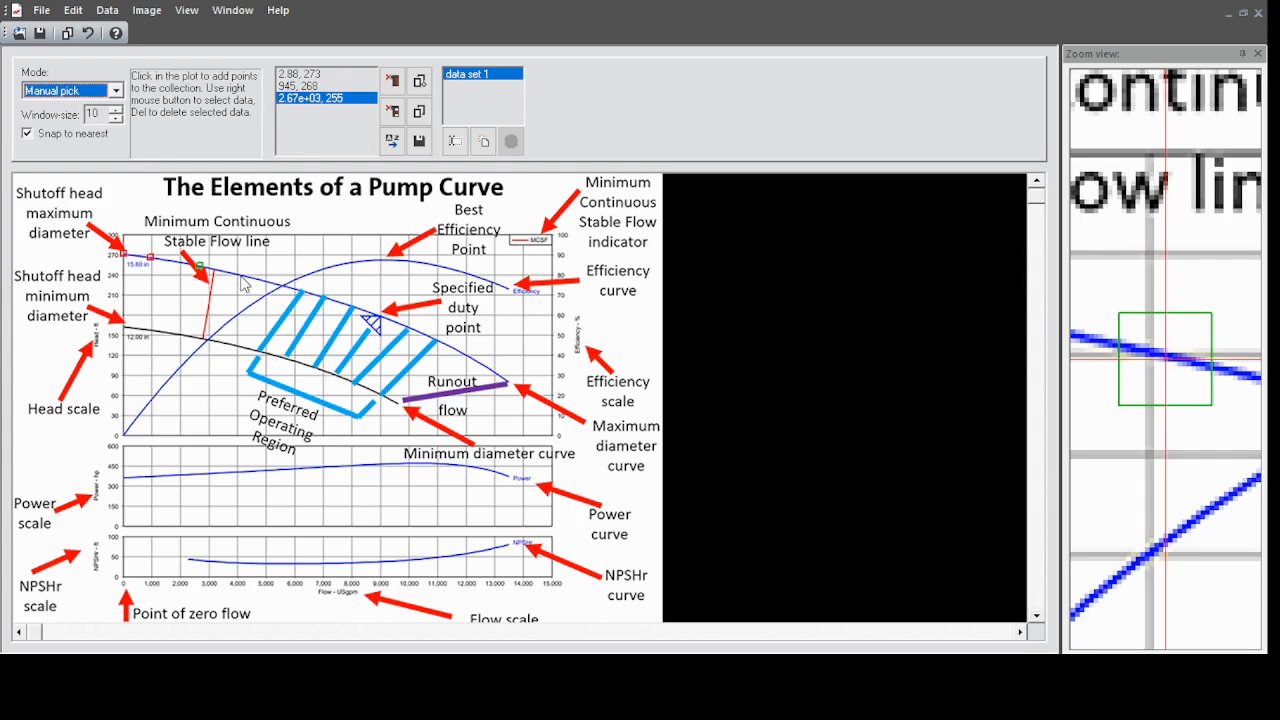
pyautogui.click(243, 283)
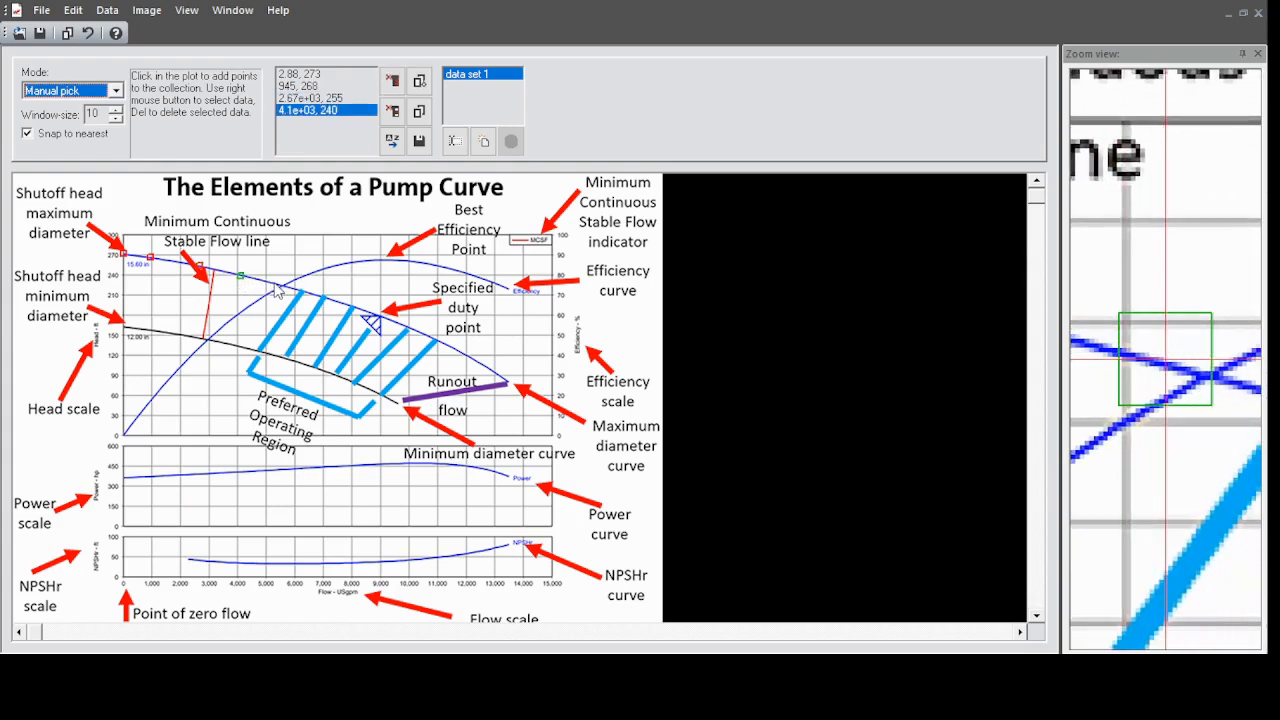
pyautogui.click(276, 289)
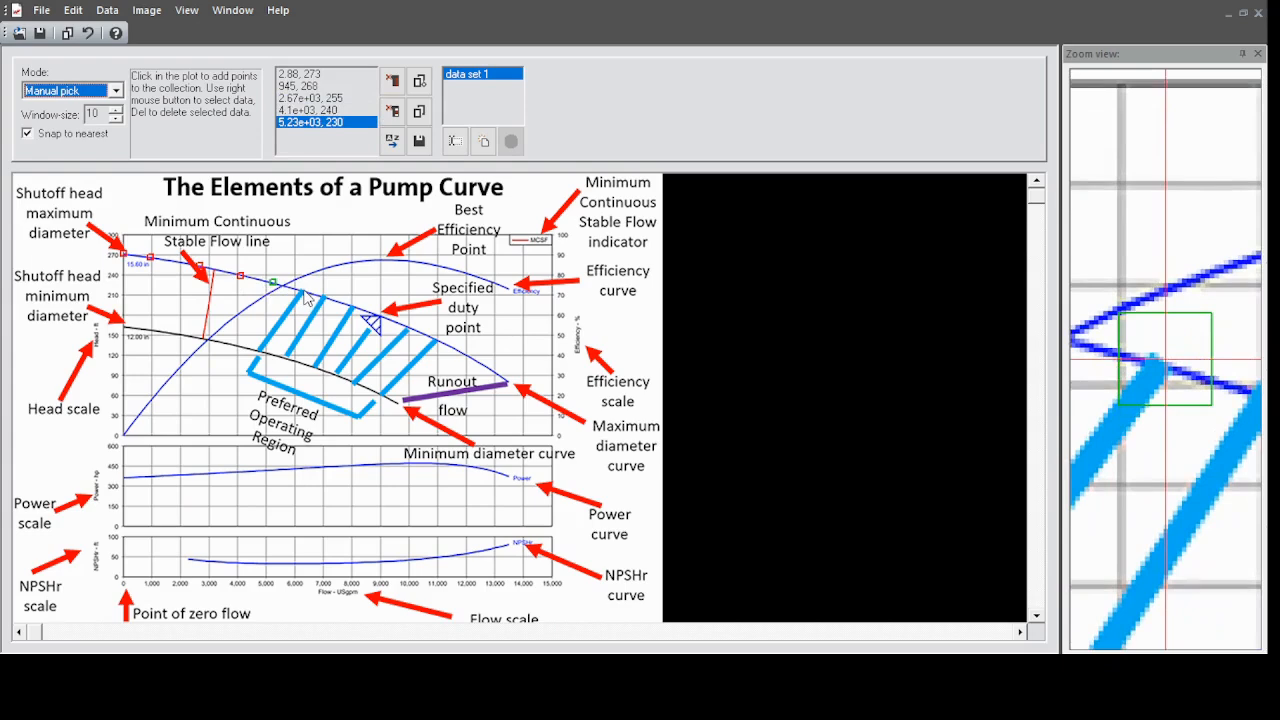
pyautogui.click(305, 294)
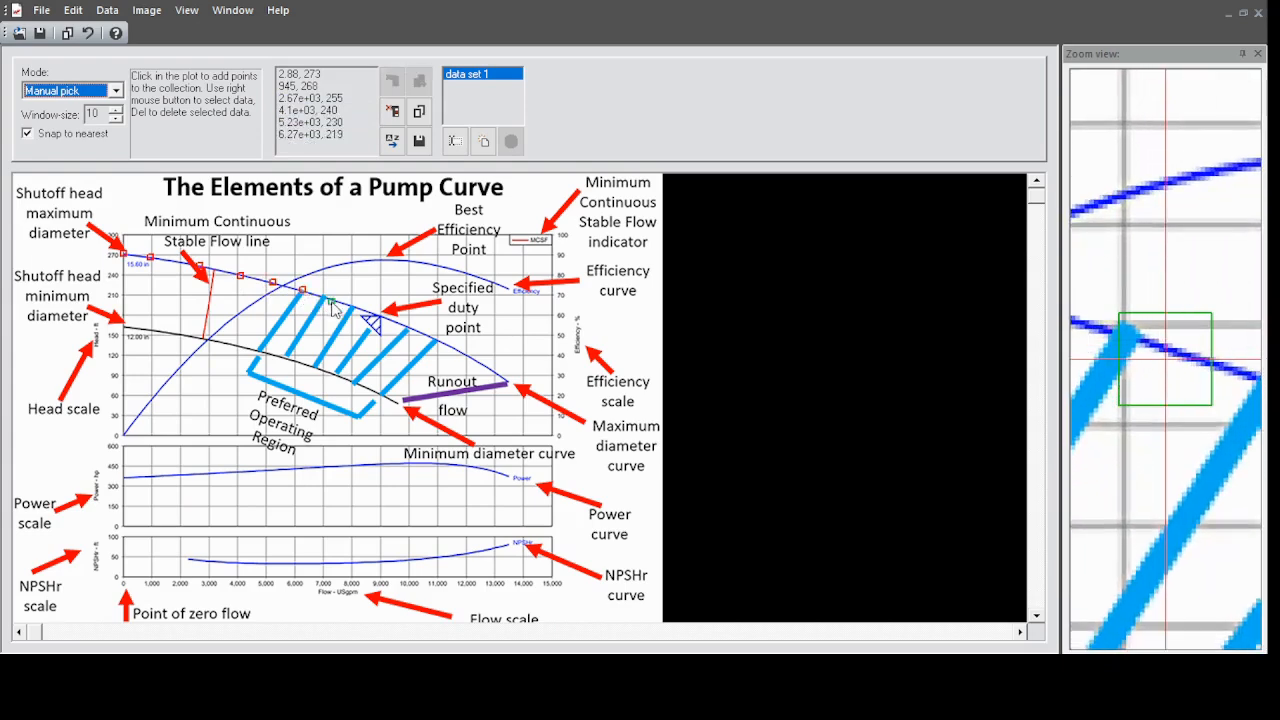
pyautogui.click(334, 310)
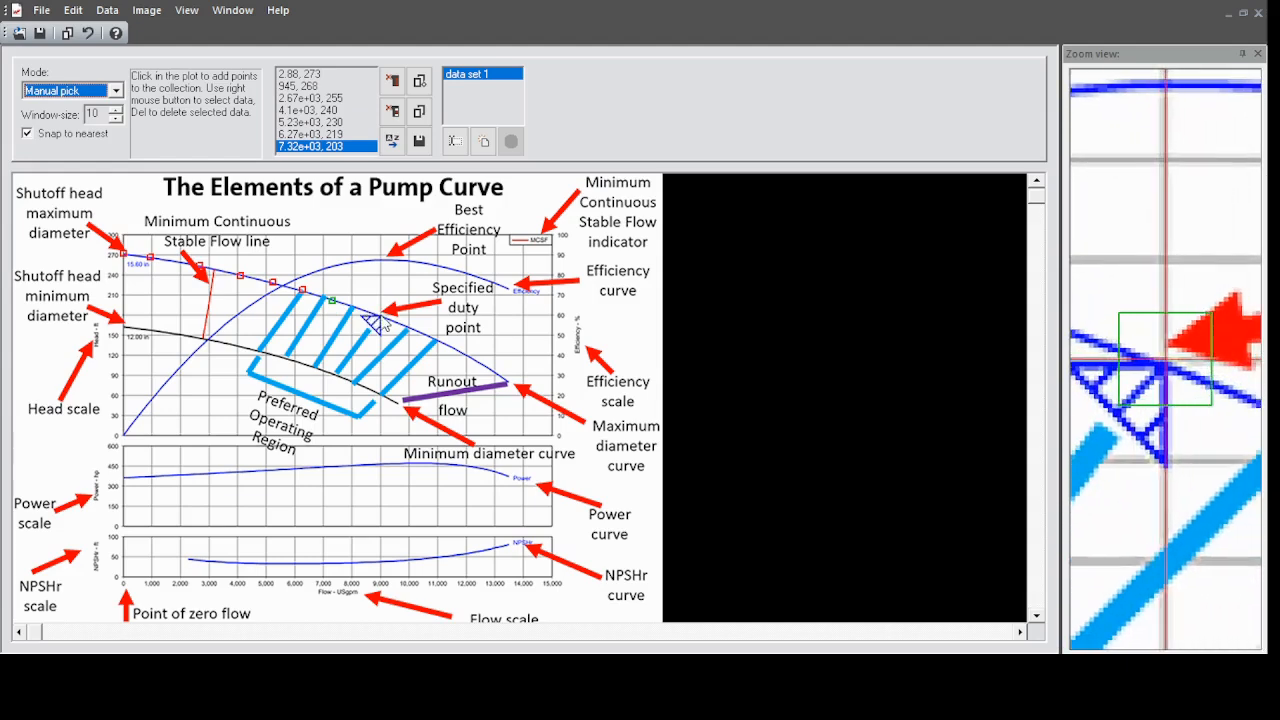
pyautogui.click(378, 318)
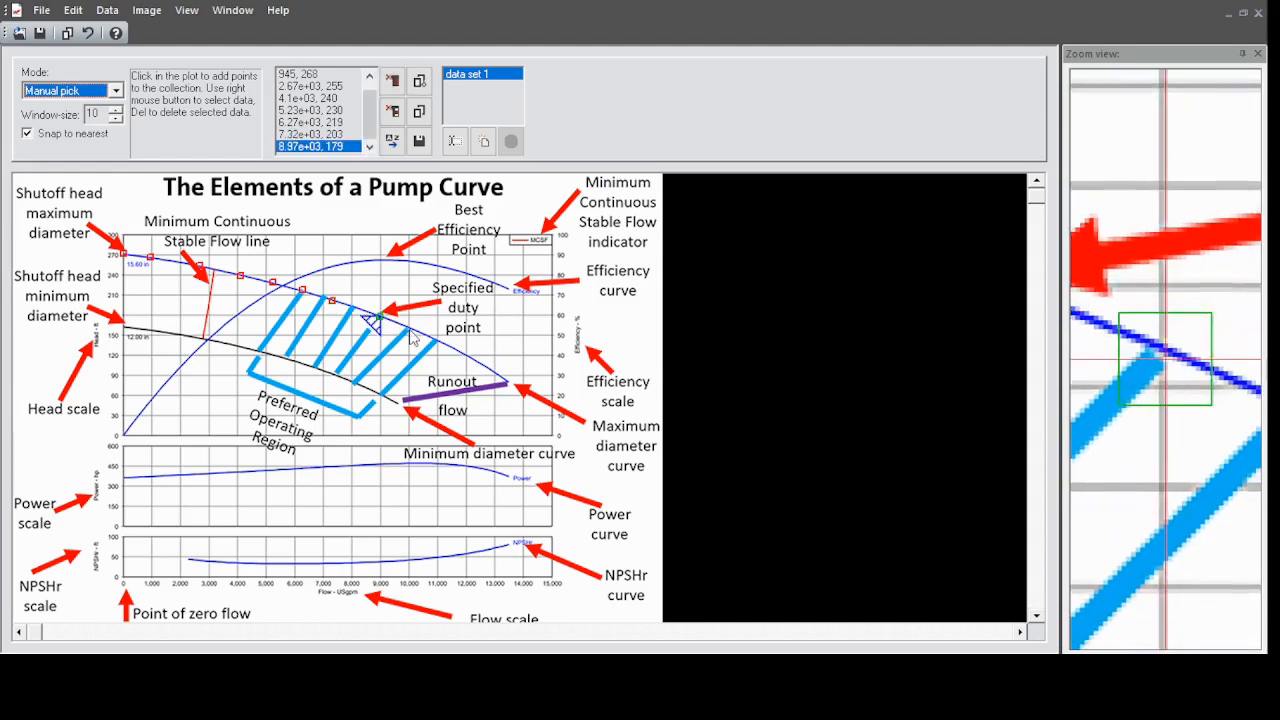
pyautogui.click(411, 333)
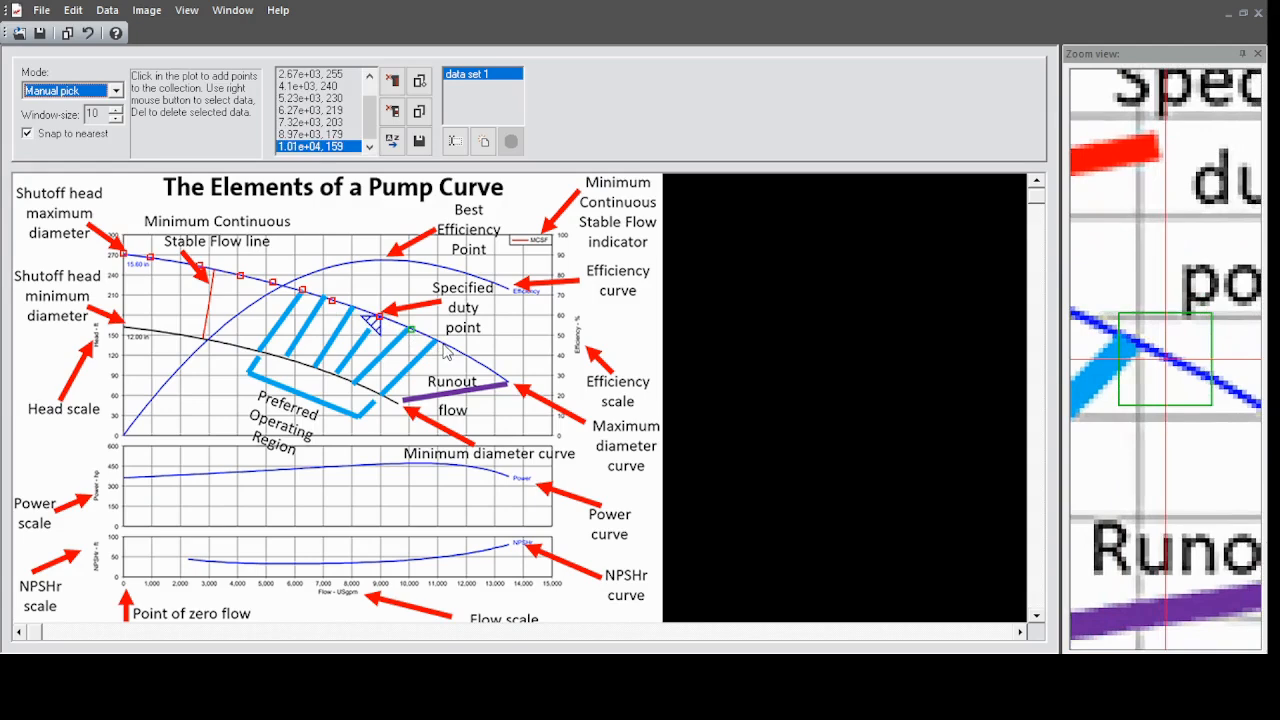
pyautogui.click(442, 344)
pyautogui.click(472, 365)
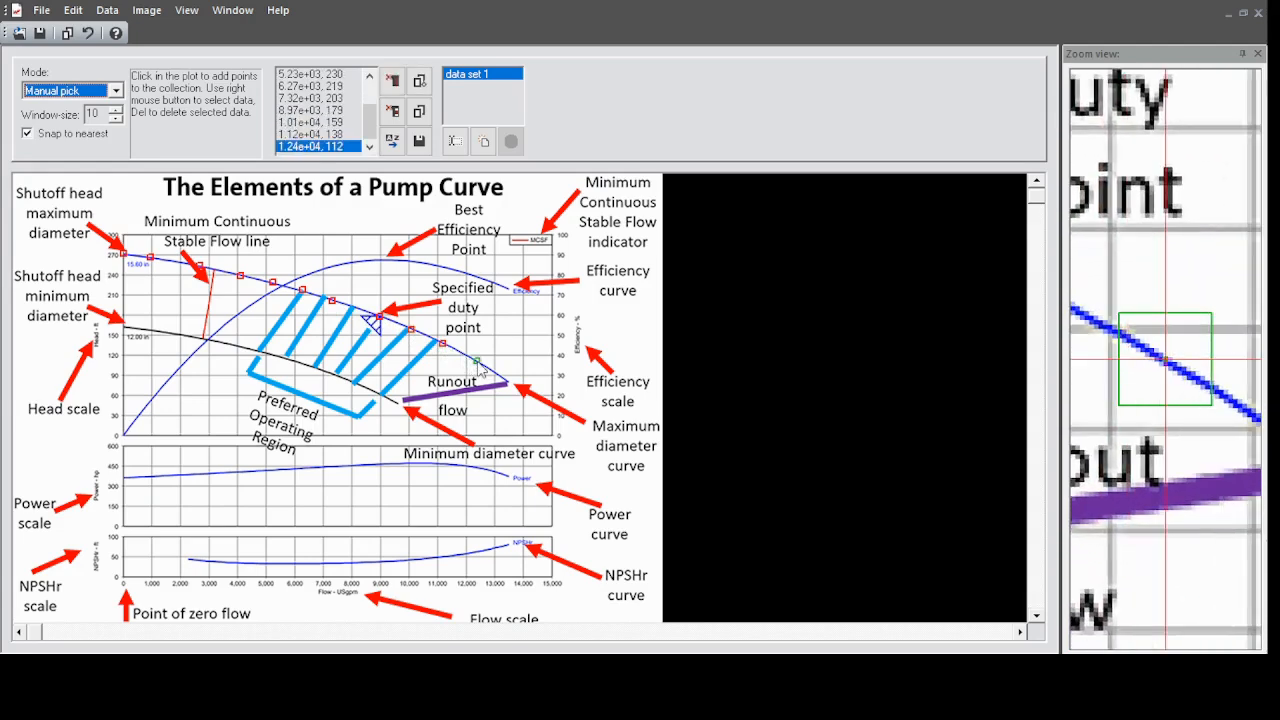
pyautogui.click(508, 384)
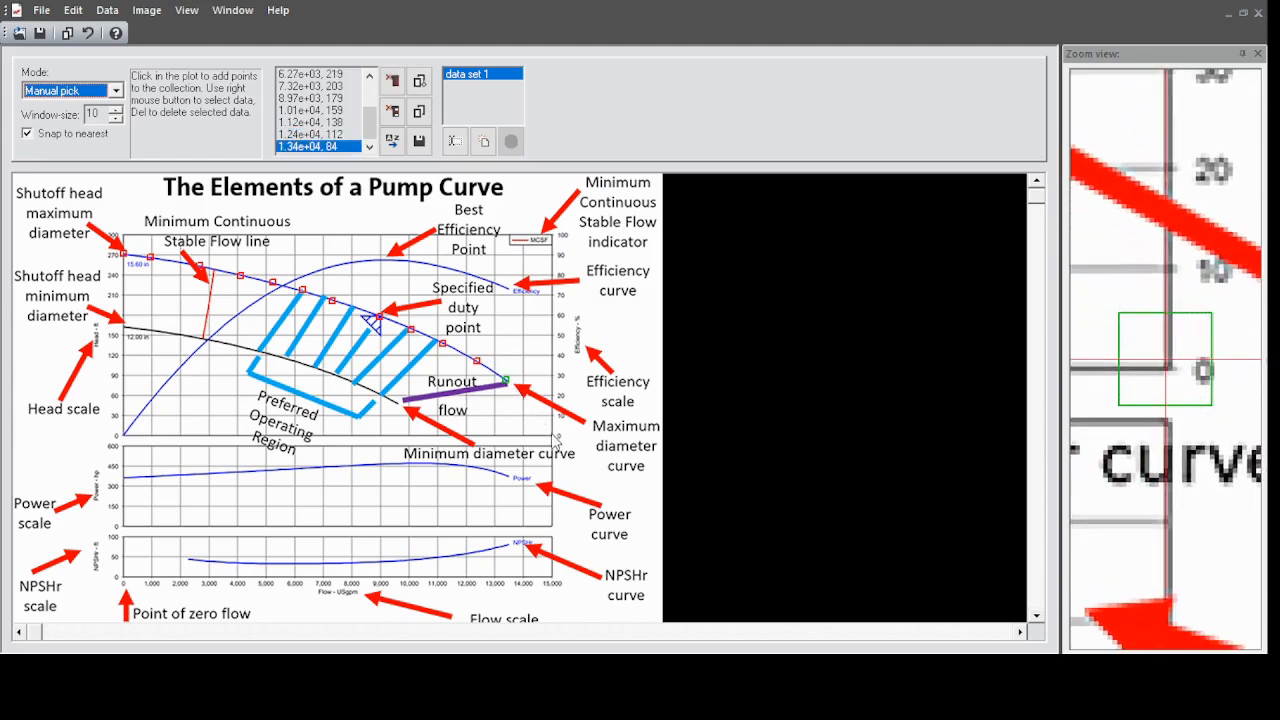
pyautogui.click(553, 434)
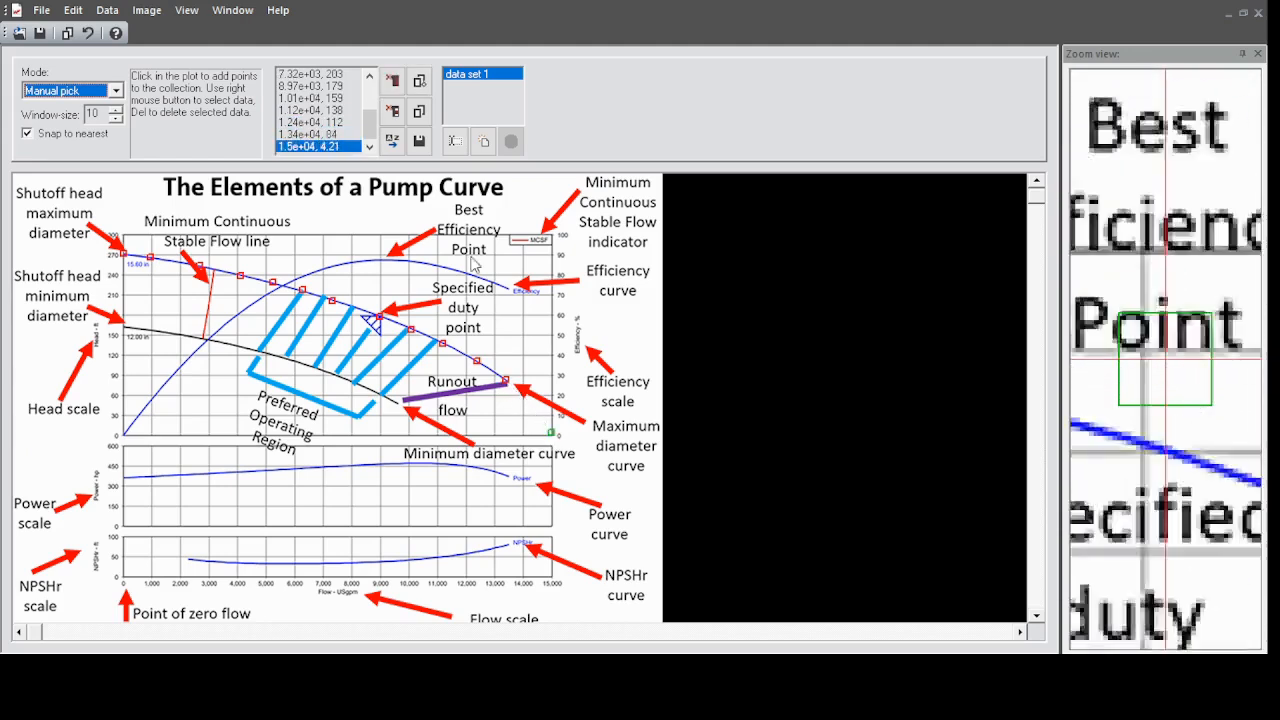
# Select all the picked head curve points and copy them.
pyautogui.click(300, 110)
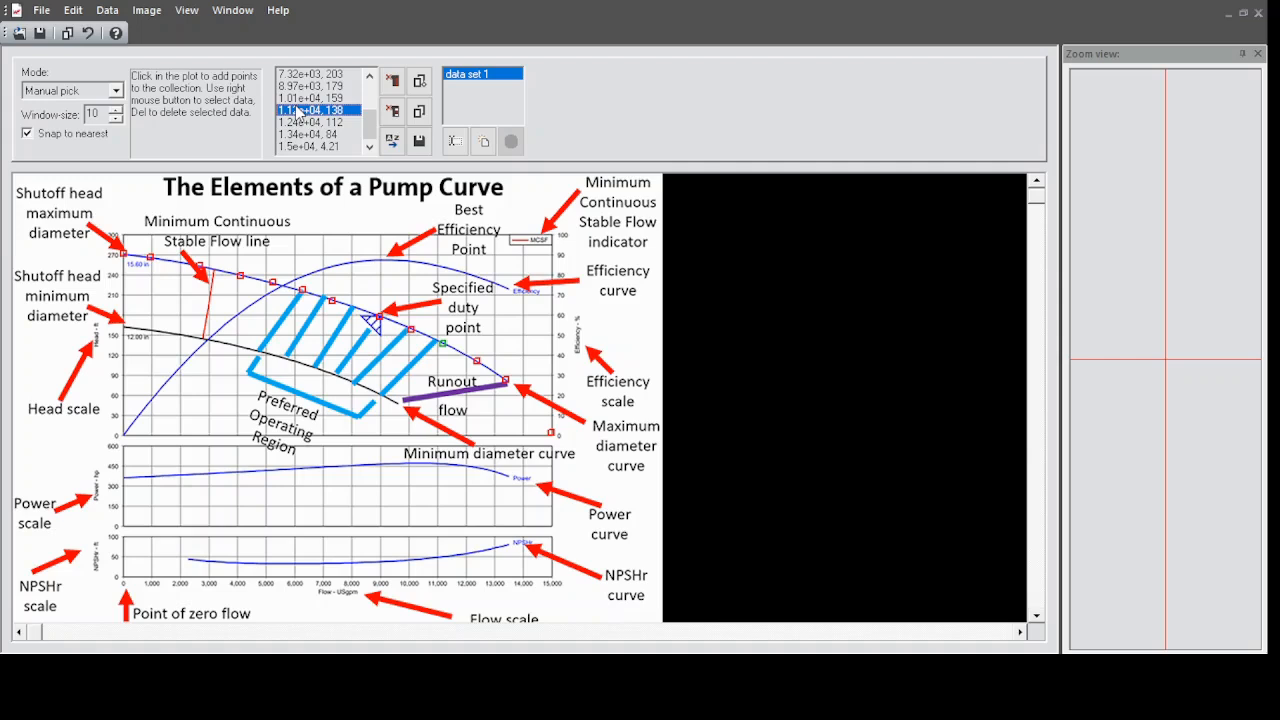
pyautogui.hotkey('ctrl', 'a')
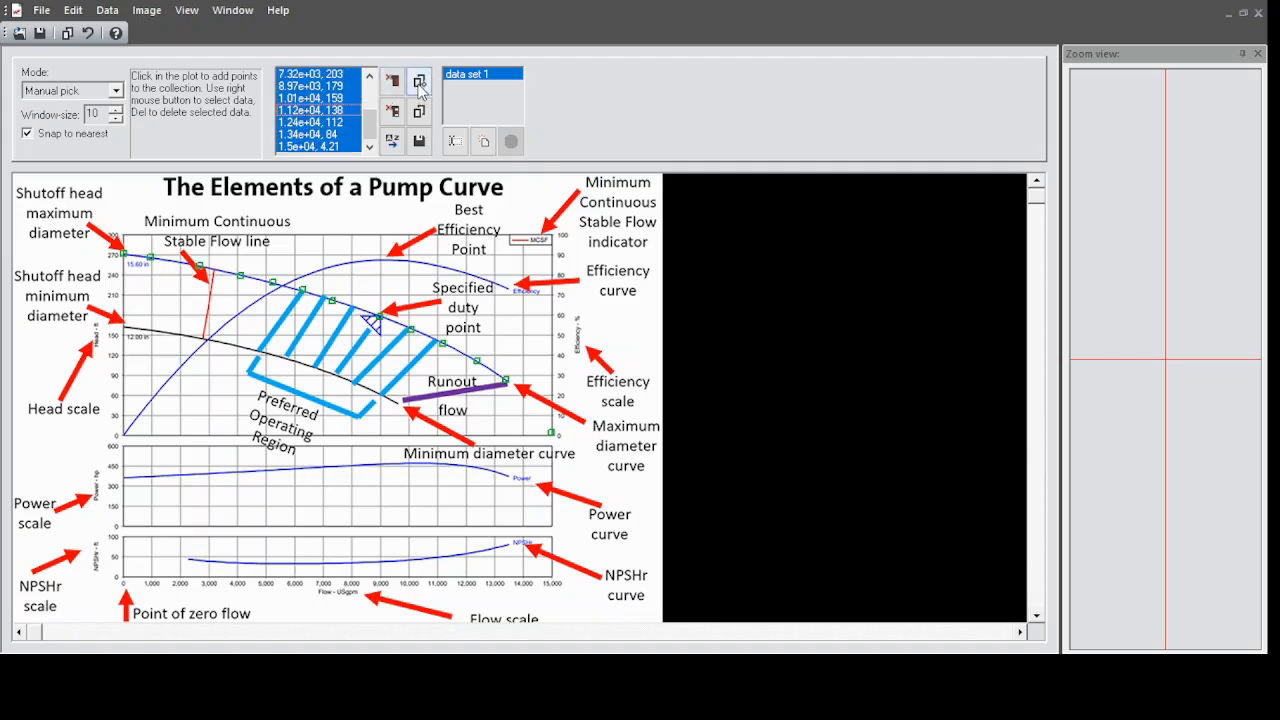
pyautogui.click(421, 89)
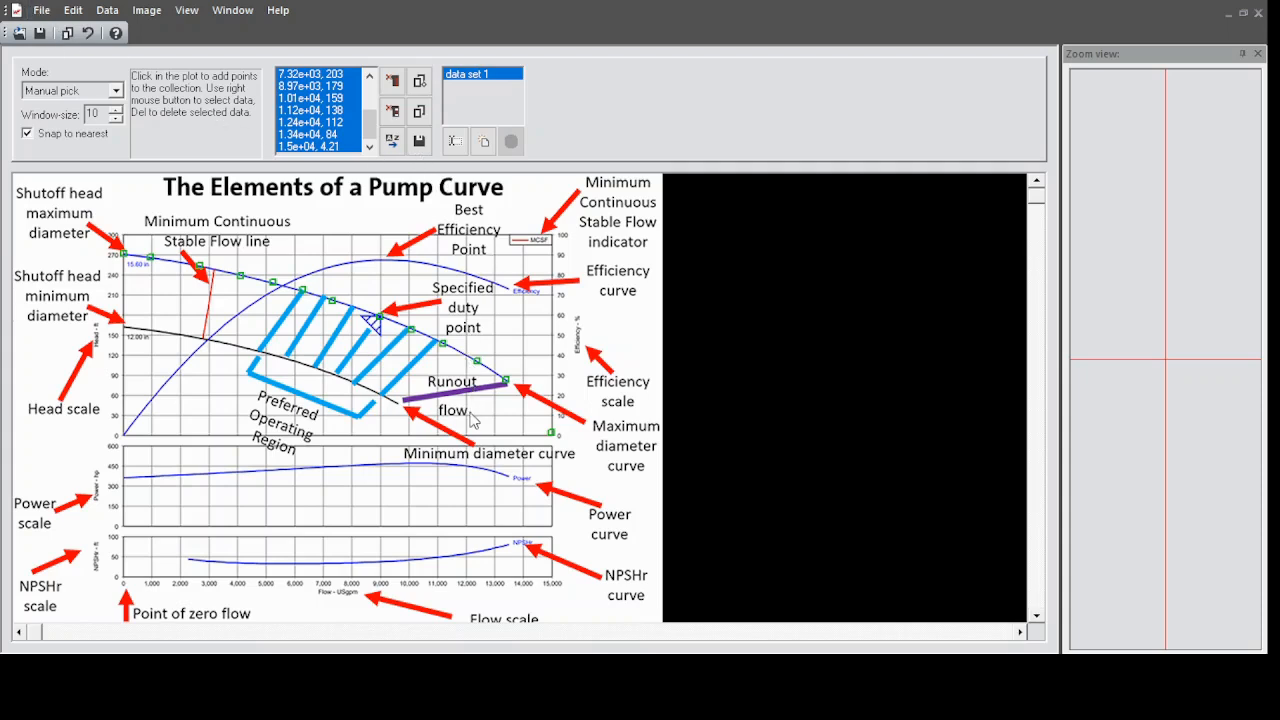
# Recalibrate the axes for the efficiency scale with reference points (0, 0), (15000, 0) and (0, 100), and accept the calibration.
pyautogui.click(470, 414)
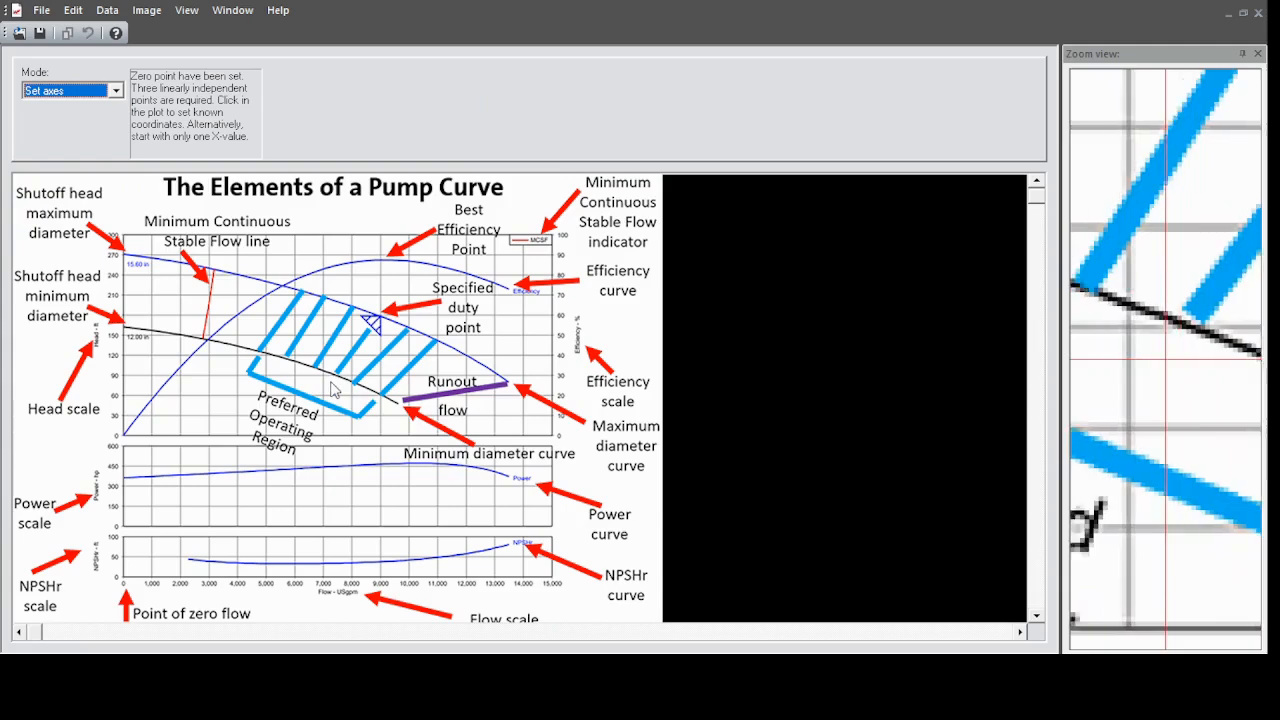
pyautogui.click(124, 435)
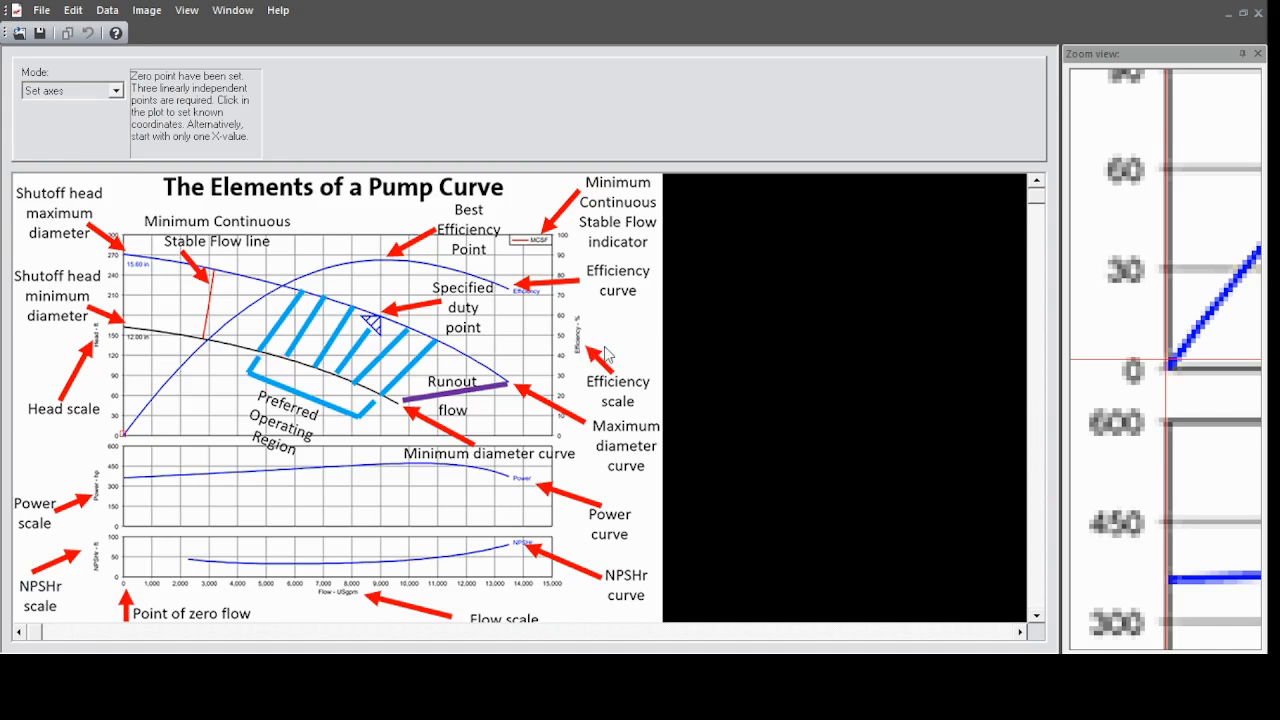
pyautogui.click(604, 355)
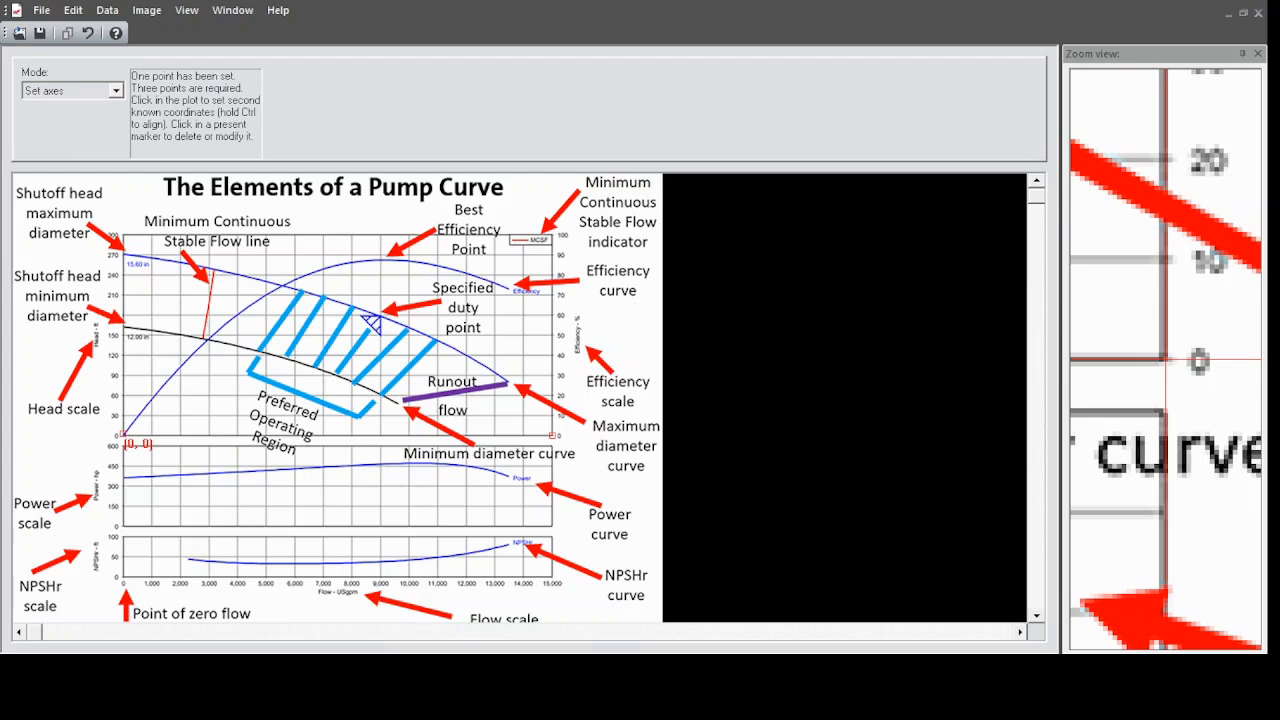
pyautogui.click(615, 347)
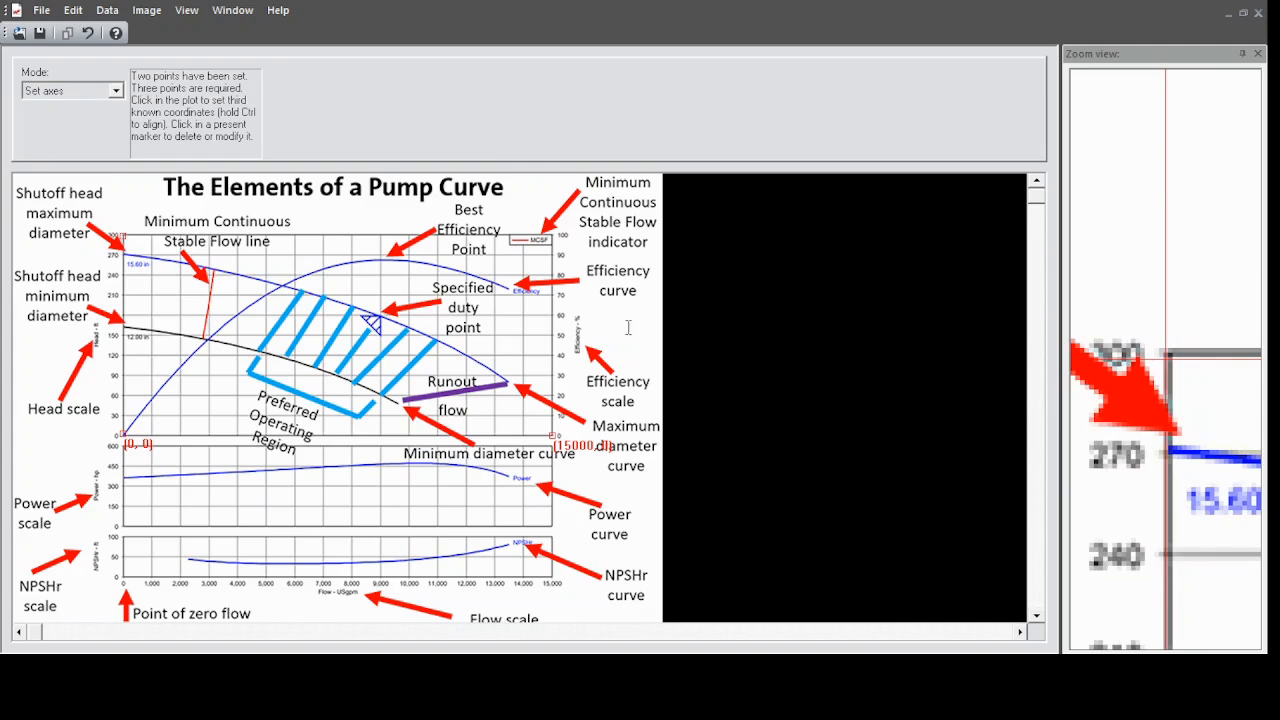
pyautogui.click(615, 344)
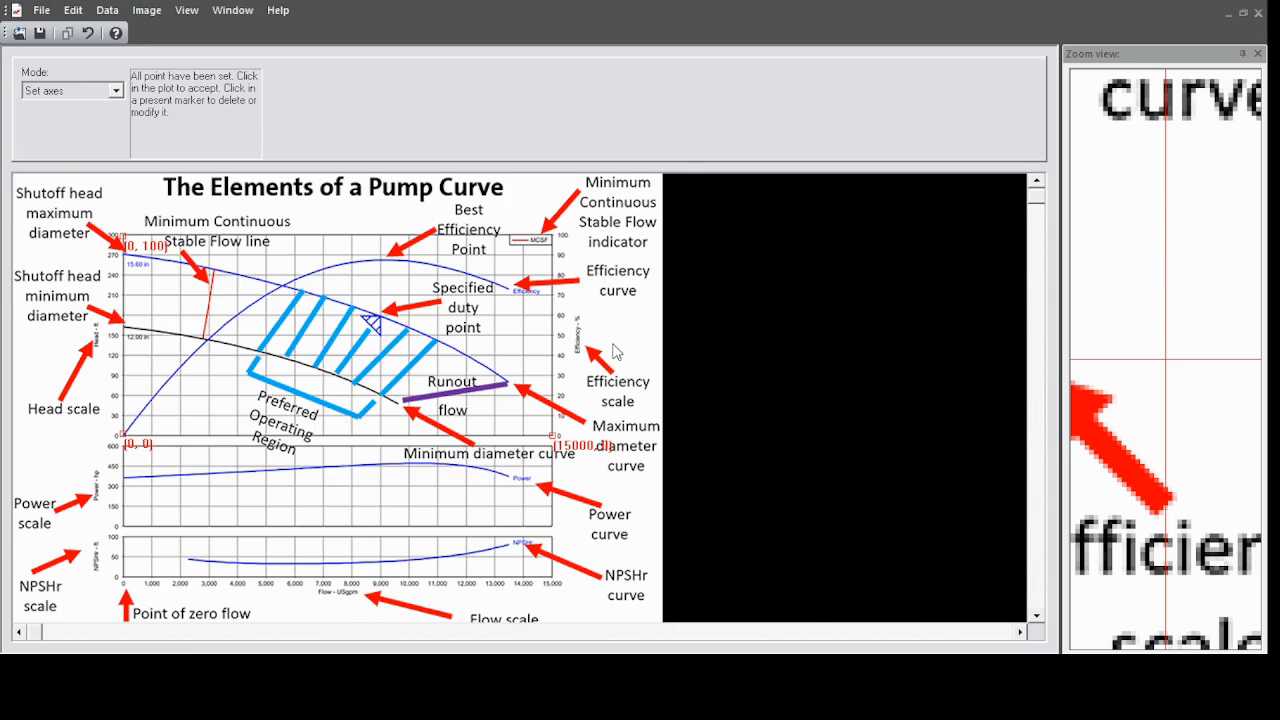
pyautogui.click(598, 440)
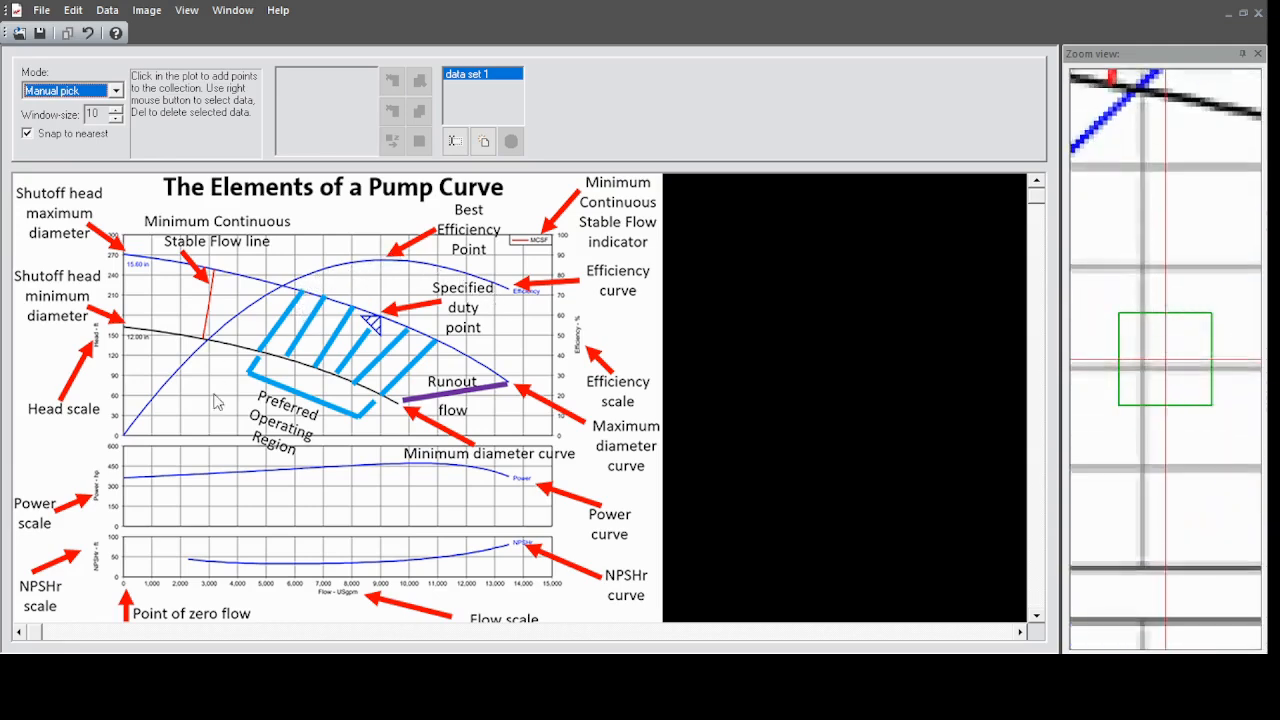
# Pick ten data points along the efficiency curve from zero flow to its end, plus an extrapolated one at 15,000 flow and about 64% efficiency.
pyautogui.click(125, 441)
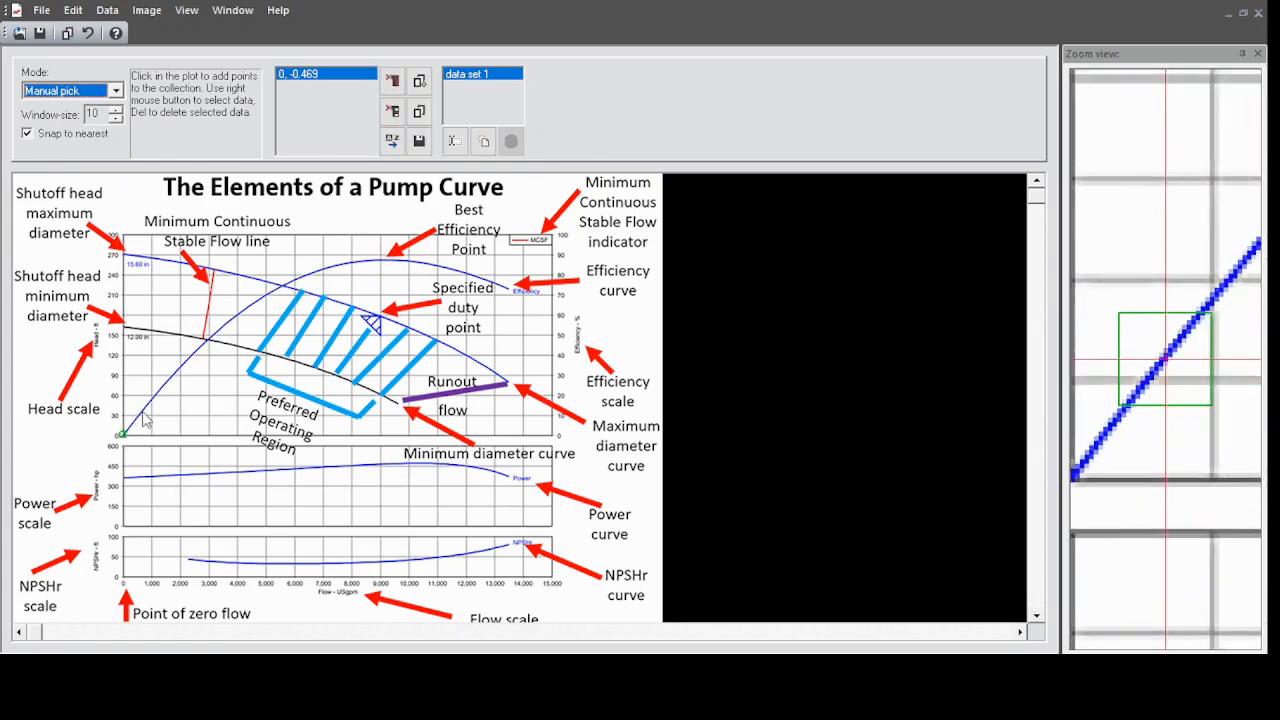
pyautogui.click(154, 400)
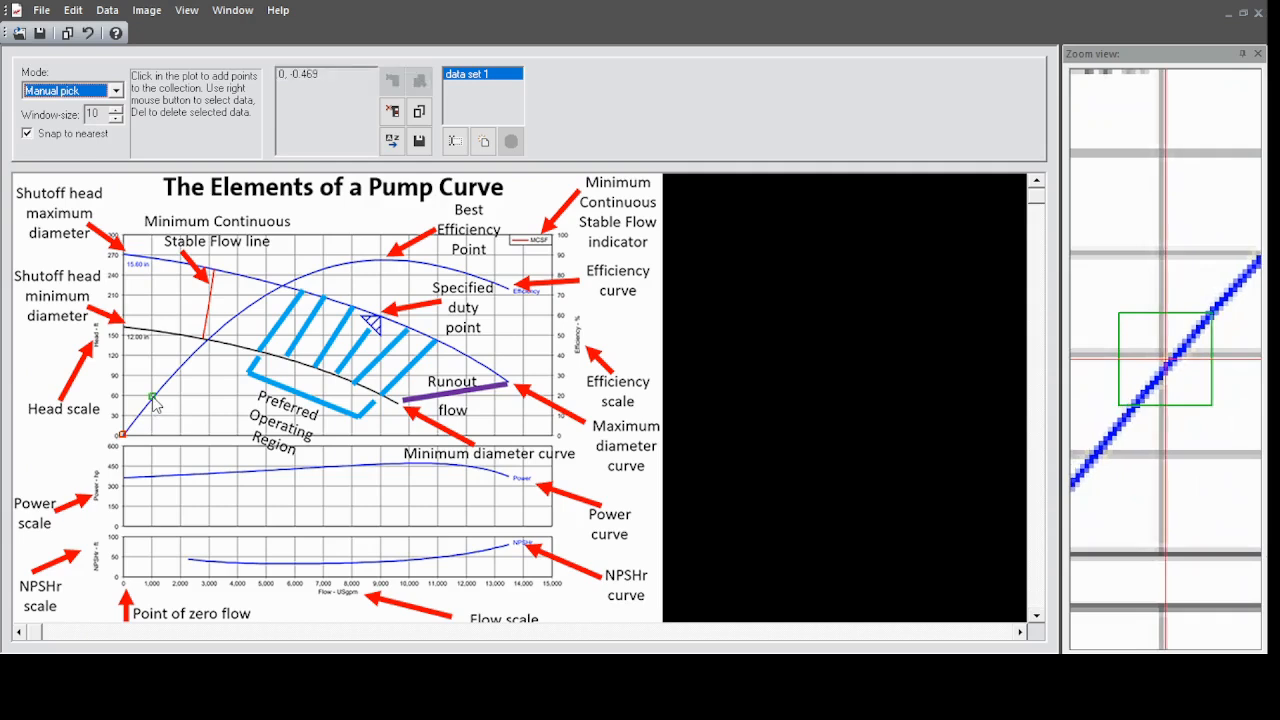
pyautogui.click(193, 356)
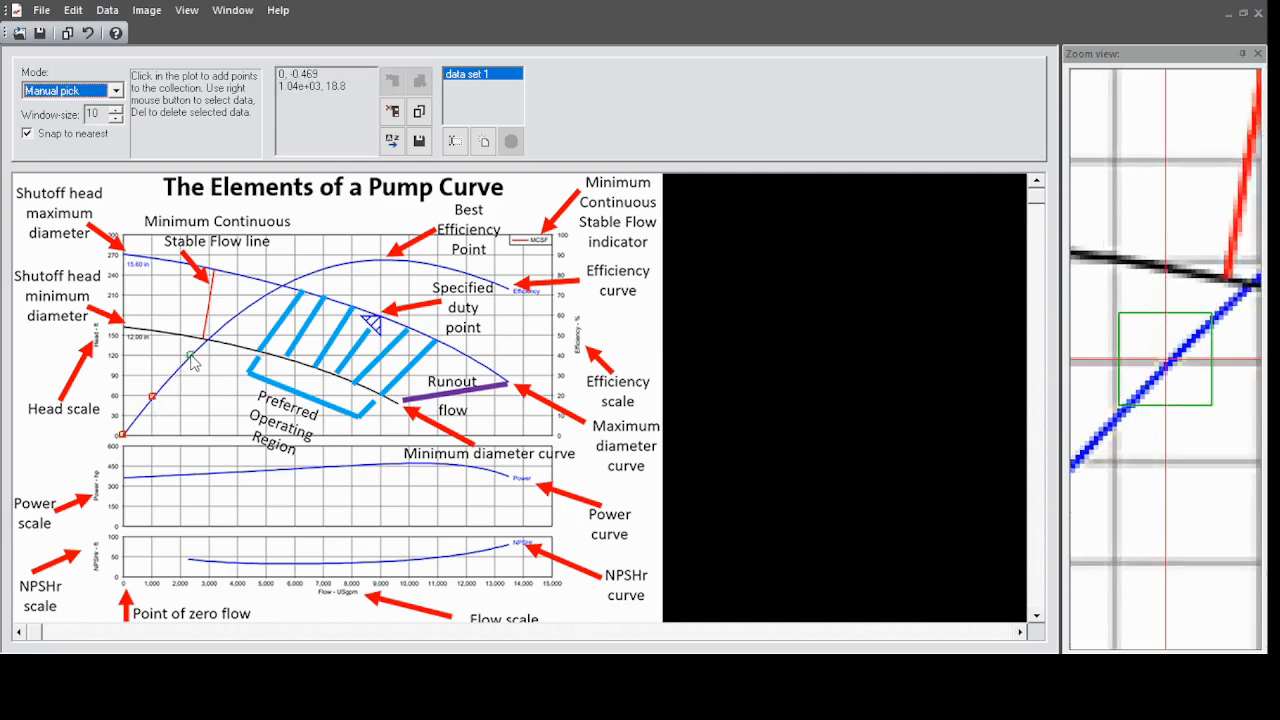
pyautogui.click(233, 319)
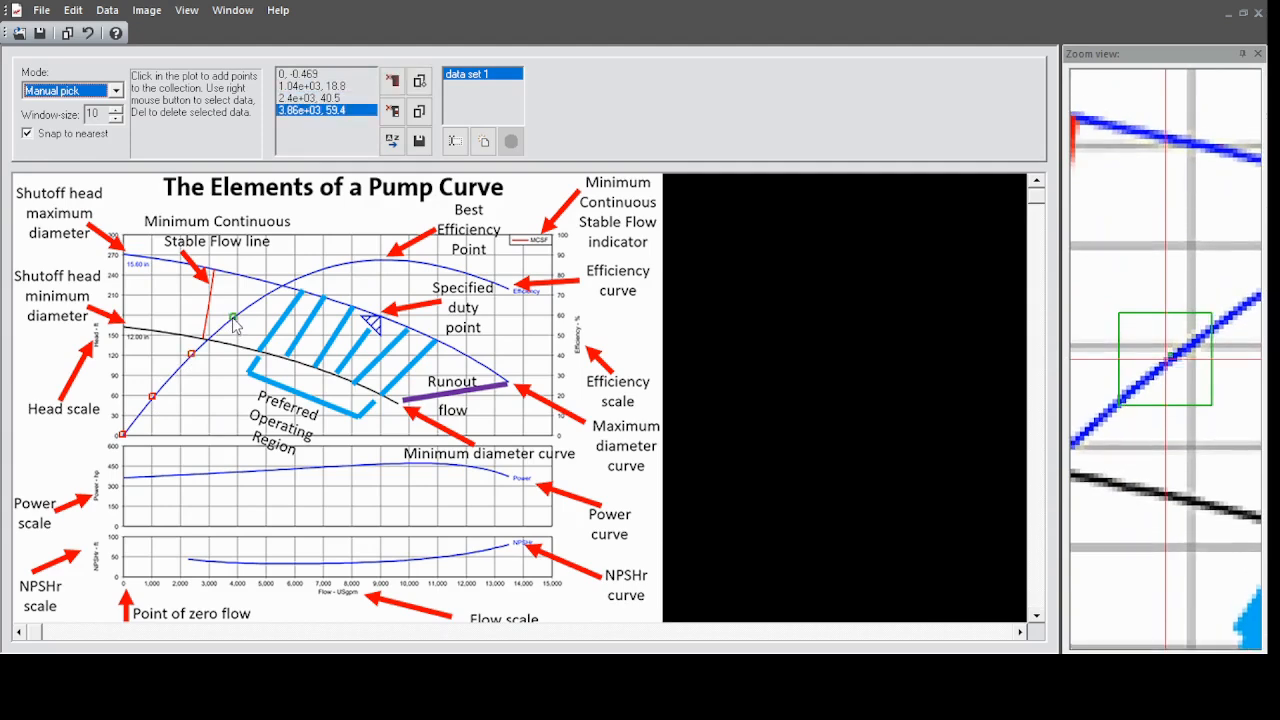
pyautogui.click(279, 285)
pyautogui.click(319, 271)
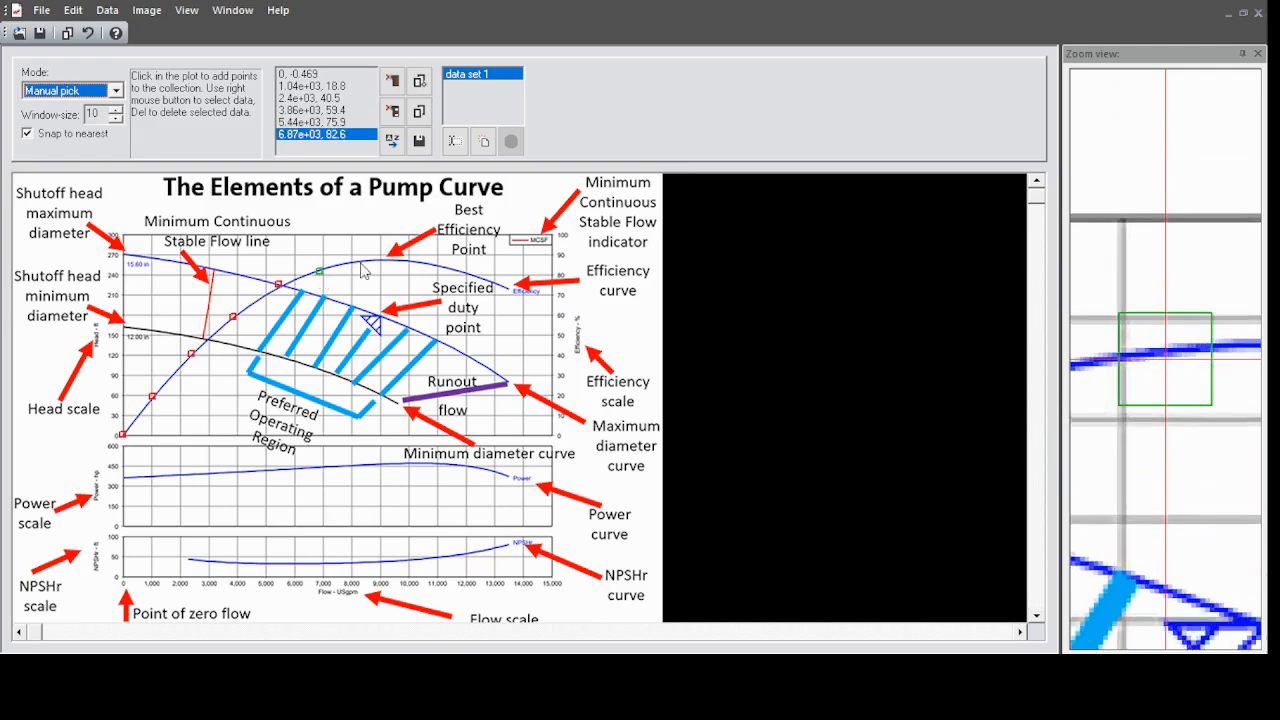
pyautogui.click(360, 262)
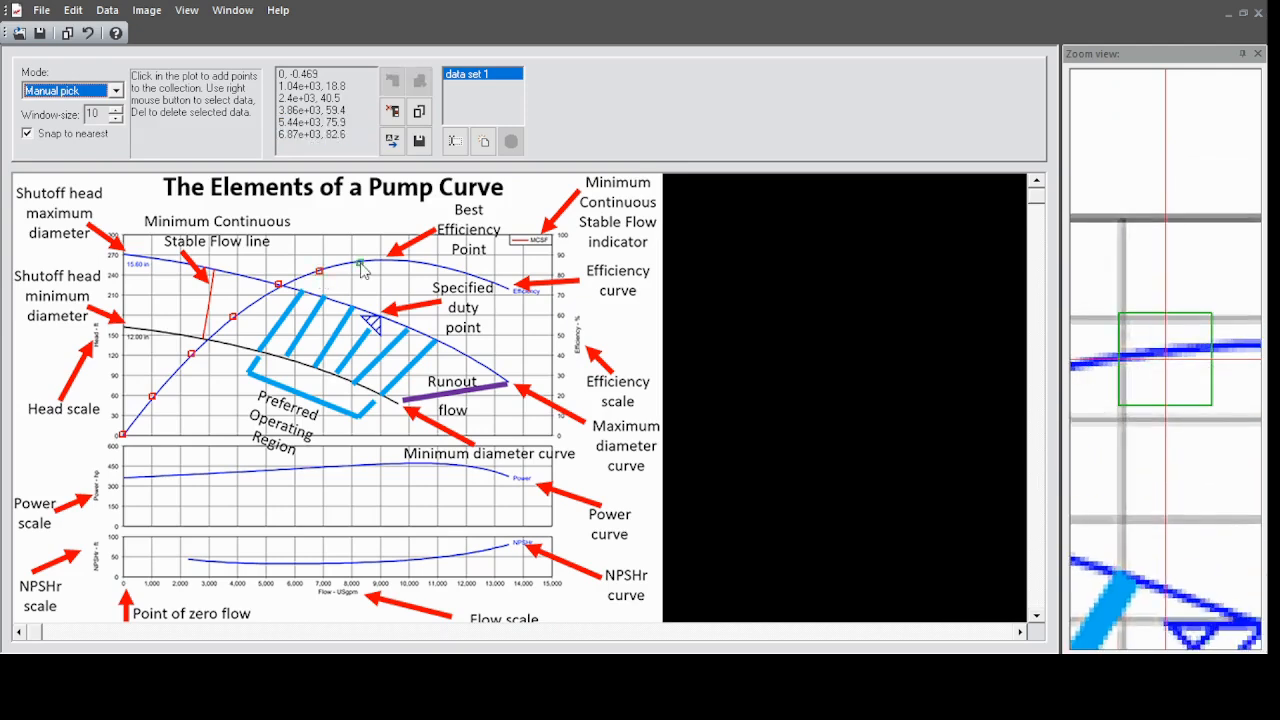
pyautogui.click(415, 261)
pyautogui.click(461, 272)
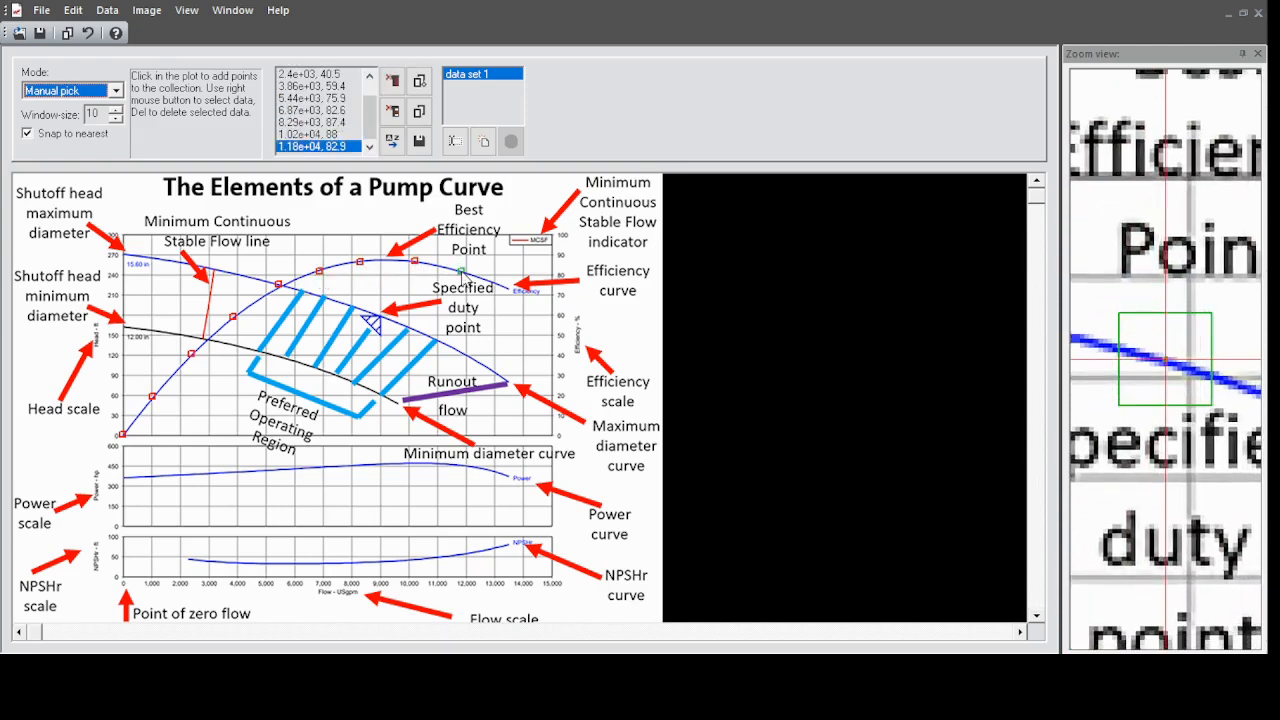
pyautogui.click(510, 293)
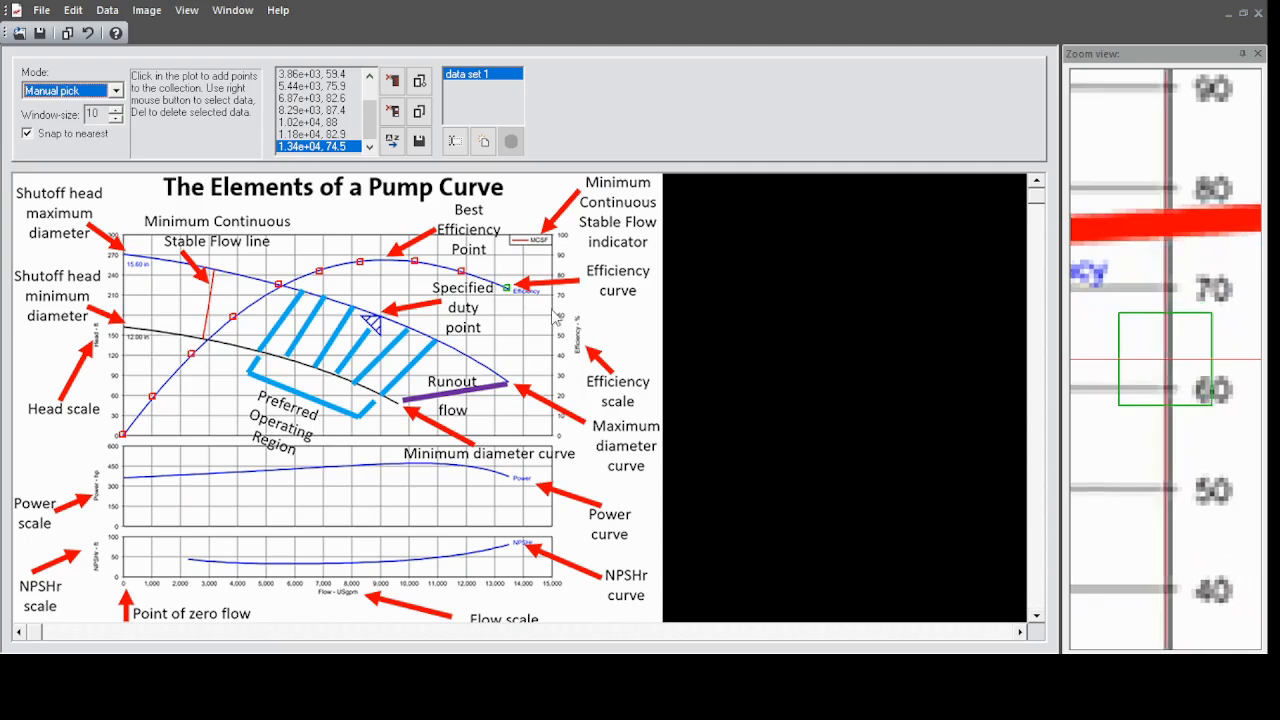
pyautogui.click(553, 312)
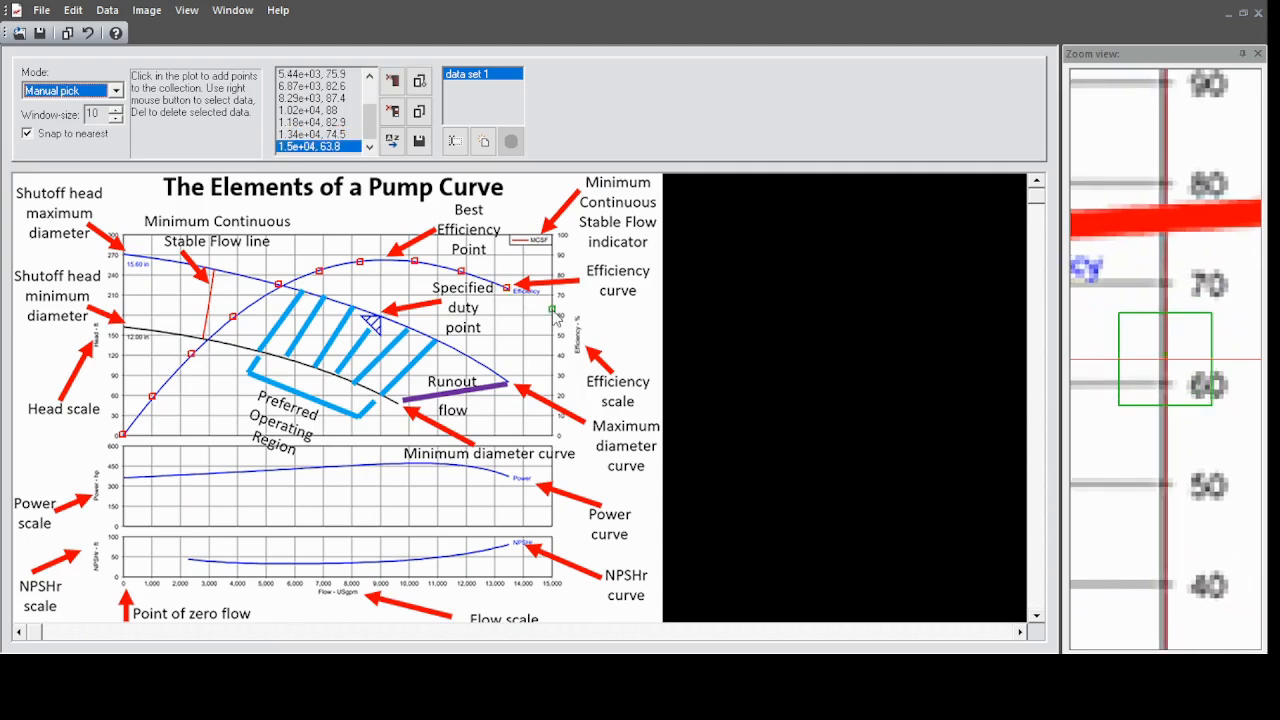
# Select all the picked efficiency curve points and copy them.
pyautogui.click(312, 135)
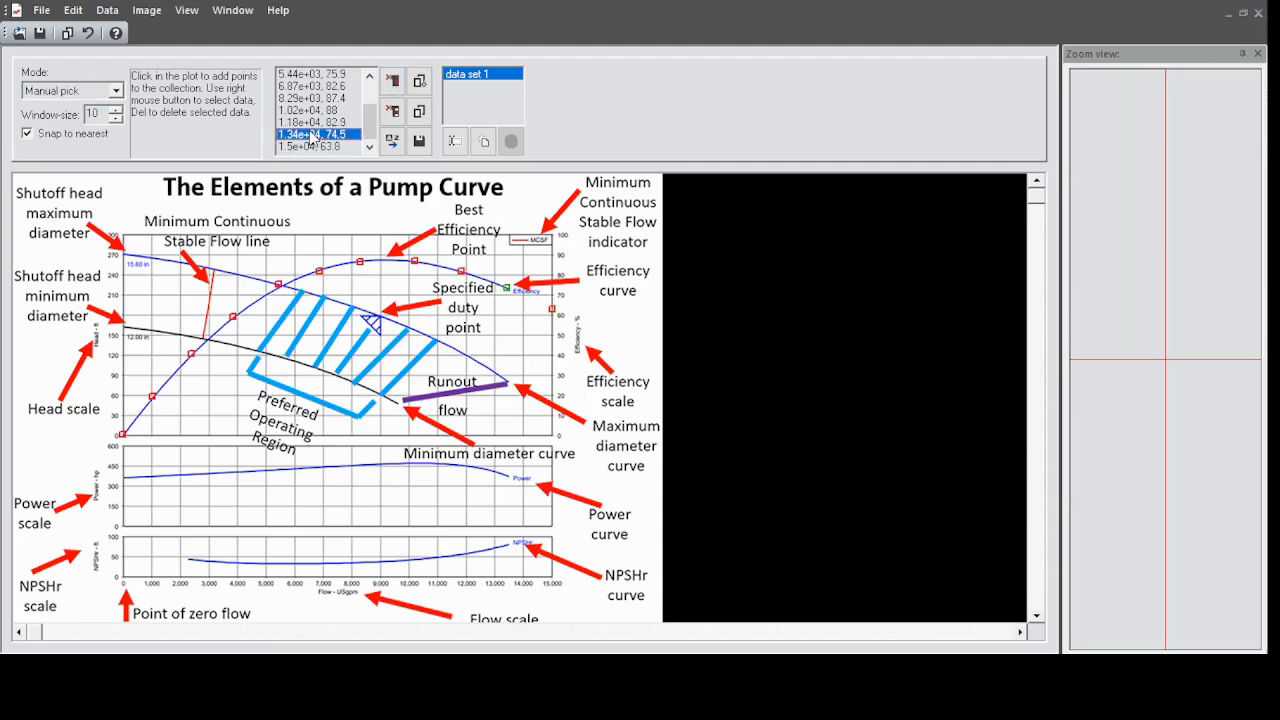
pyautogui.hotkey('ctrl', 'a')
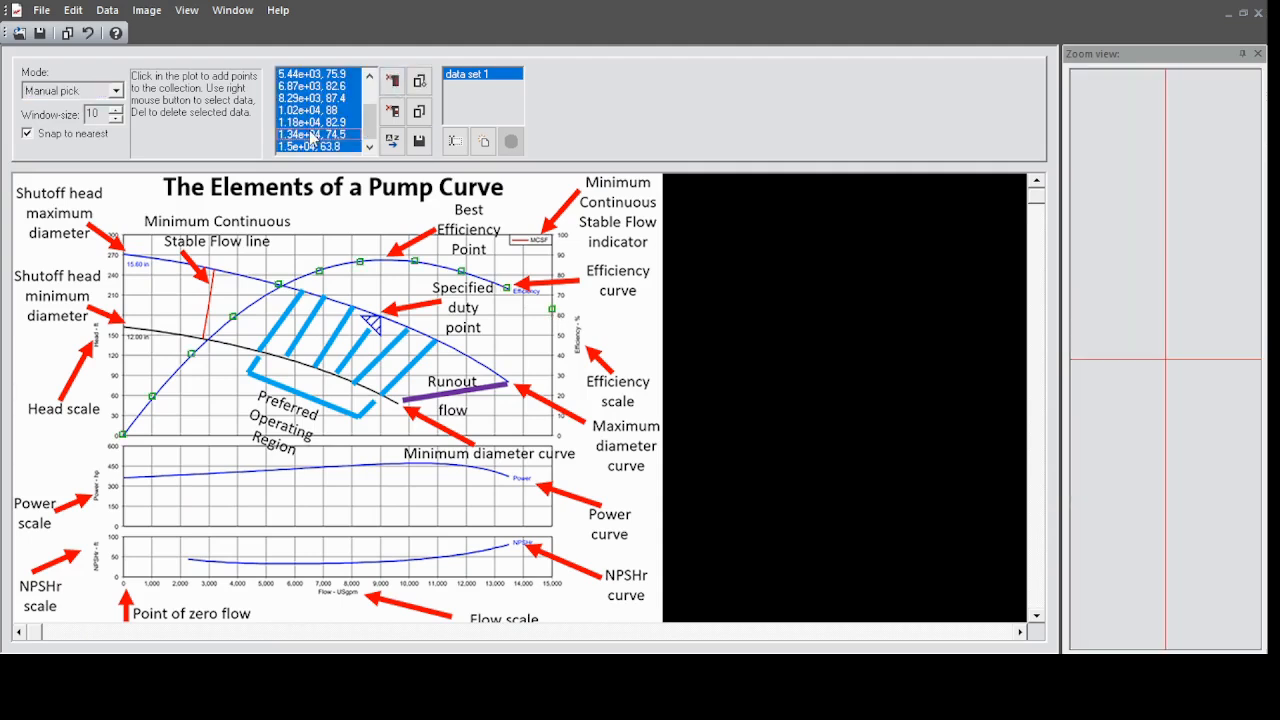
pyautogui.click(420, 84)
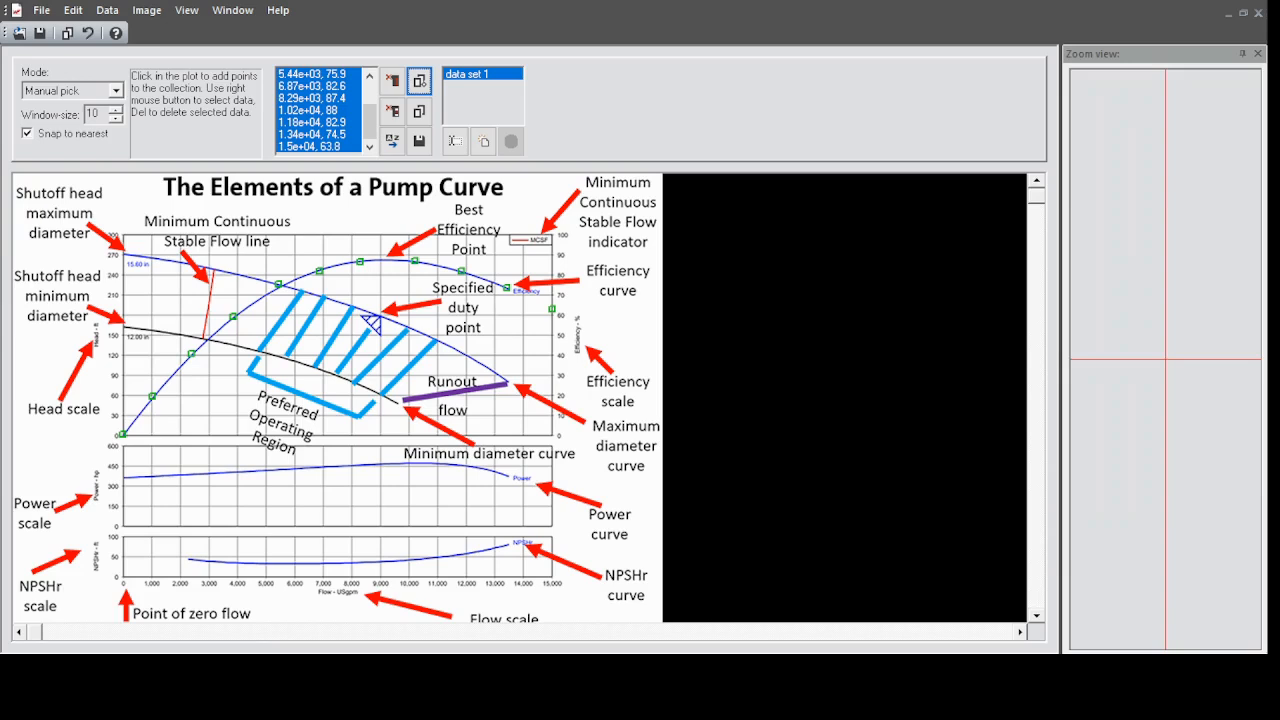